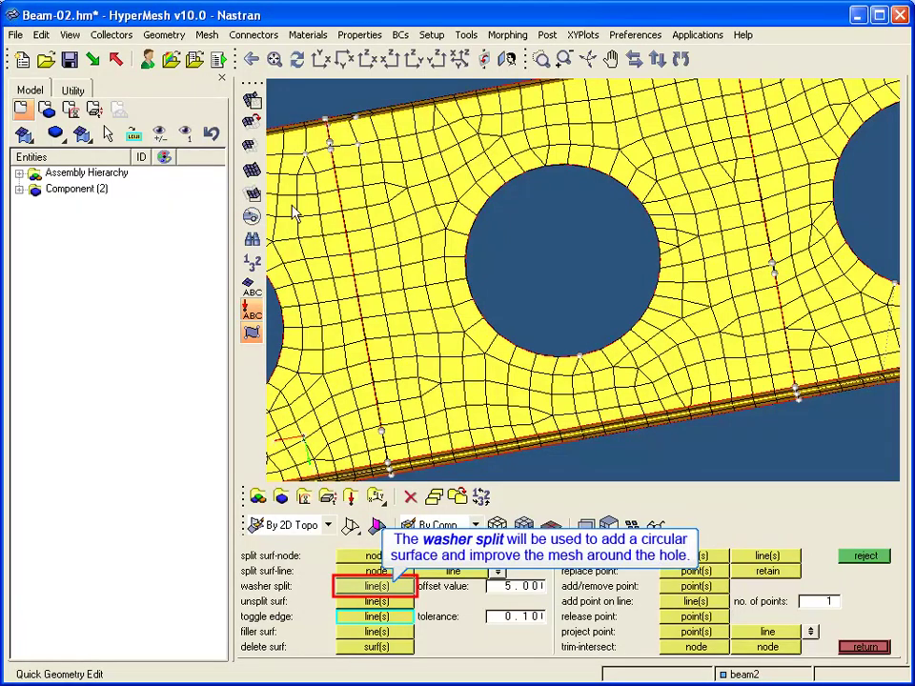
- Split two concentric 5.0-offset washer rings around the large hole's edge
{"action": "left_click", "coordinate": [353, 587]}
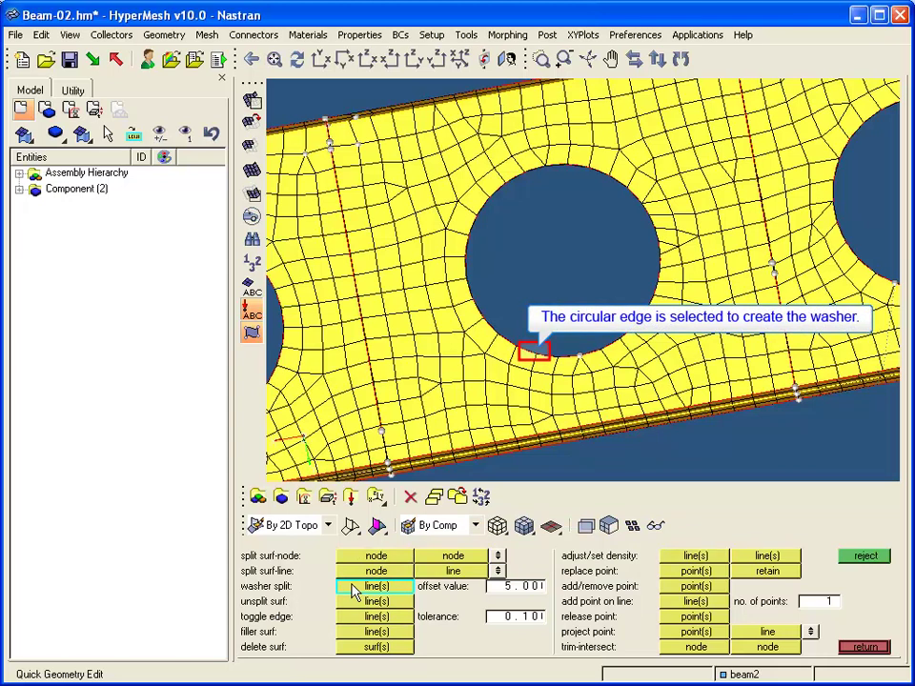
{"action": "left_click", "coordinate": [535, 357]}
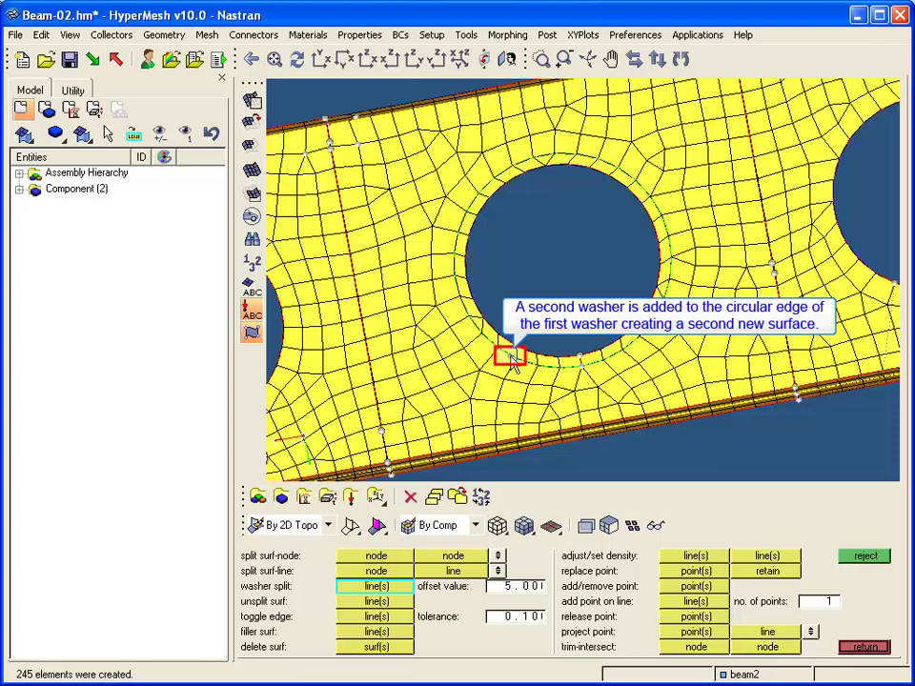
{"action": "left_click", "coordinate": [531, 360]}
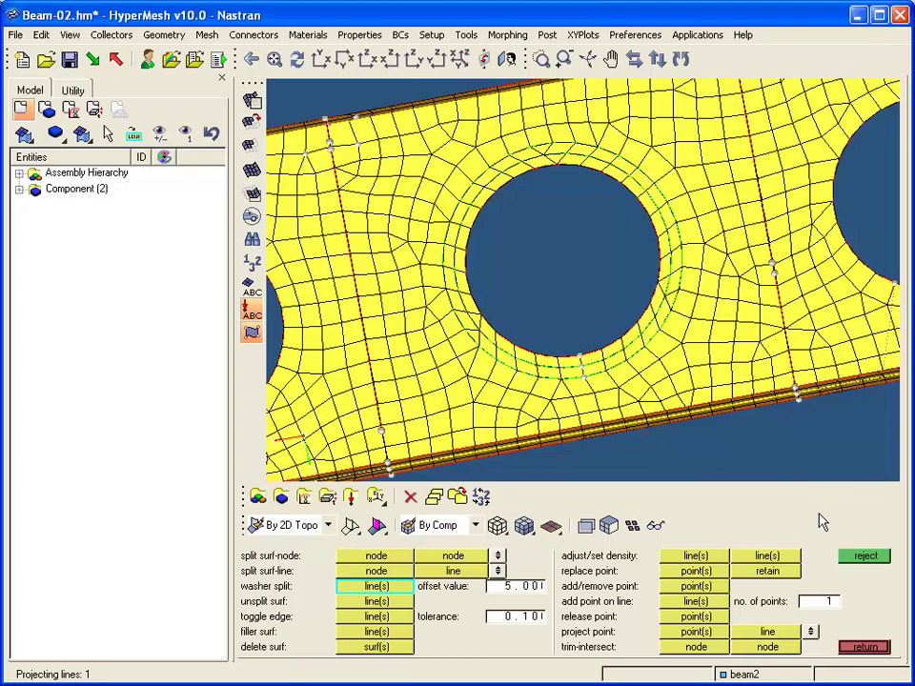
{"action": "key", "text": "F12"}
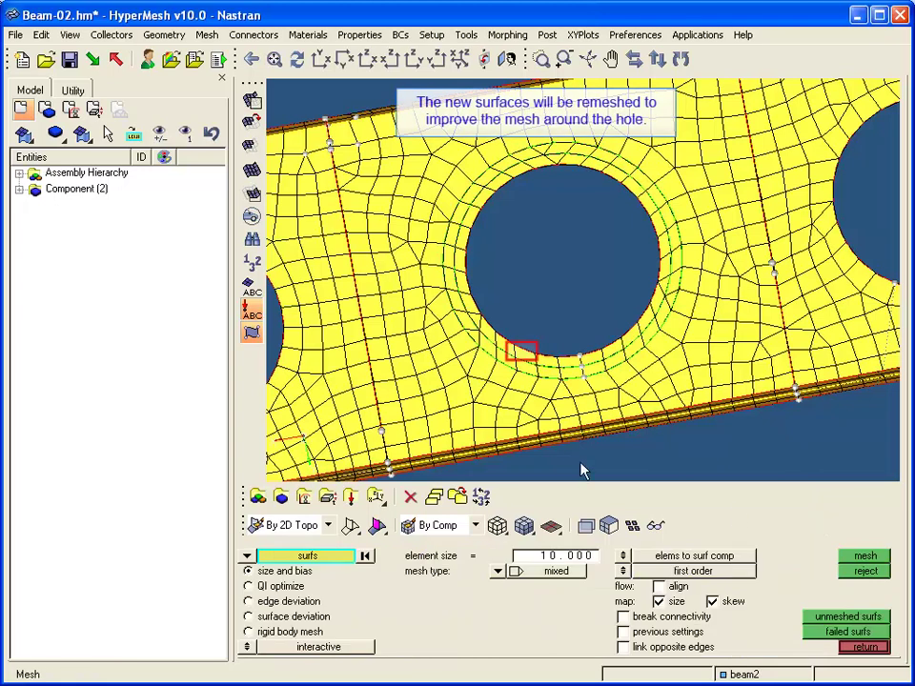
- Remesh the large-hole washer surfaces with density 33 on both circular edges and accept the mesh
{"action": "left_click", "coordinate": [522, 368]}
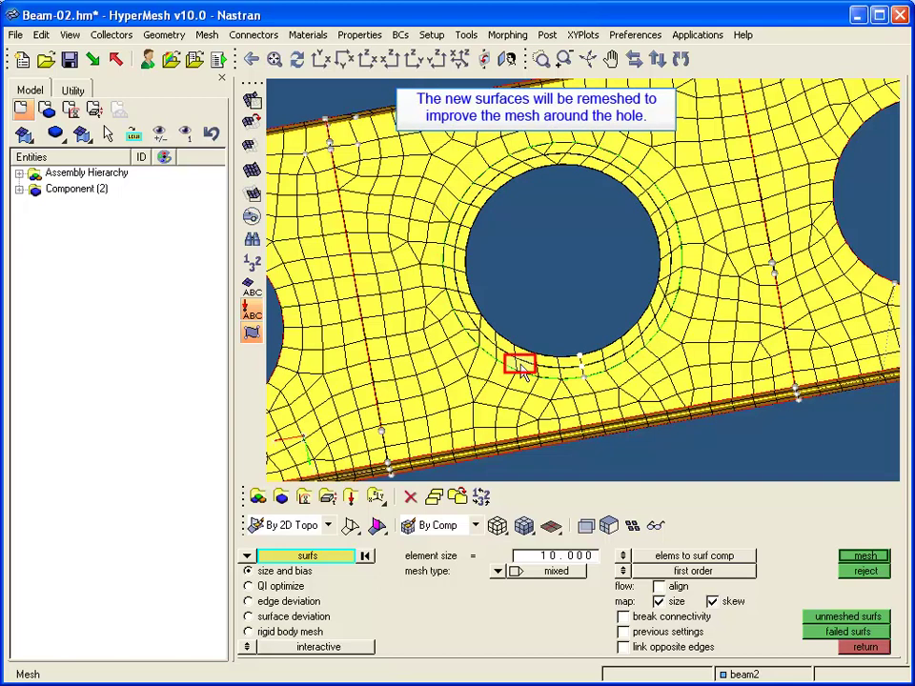
{"action": "left_click", "coordinate": [864, 556]}
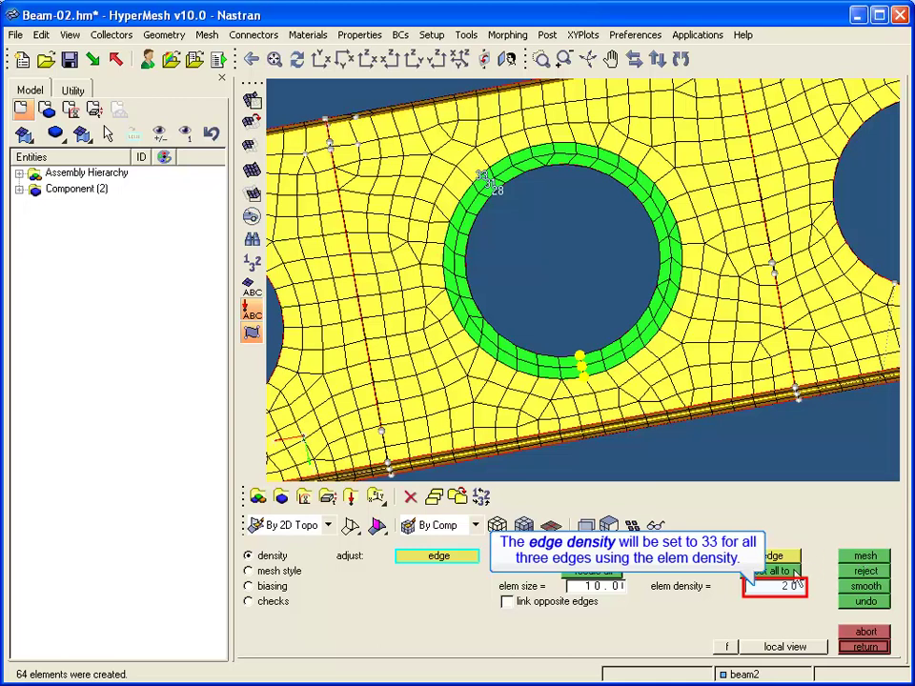
{"action": "left_click", "coordinate": [774, 586]}
{"action": "type", "text": "33"}
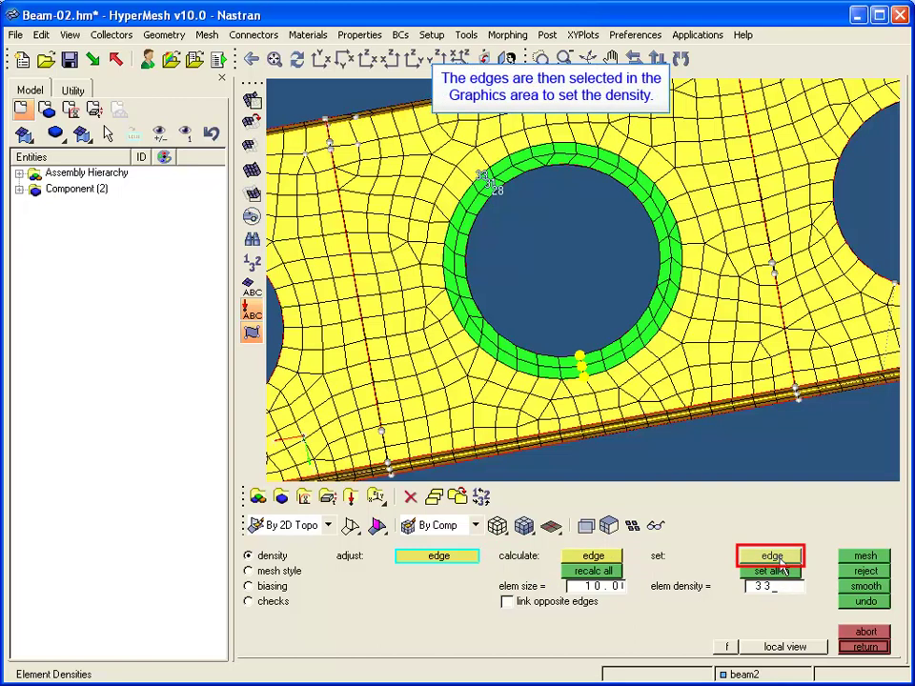
{"action": "left_click", "coordinate": [777, 560]}
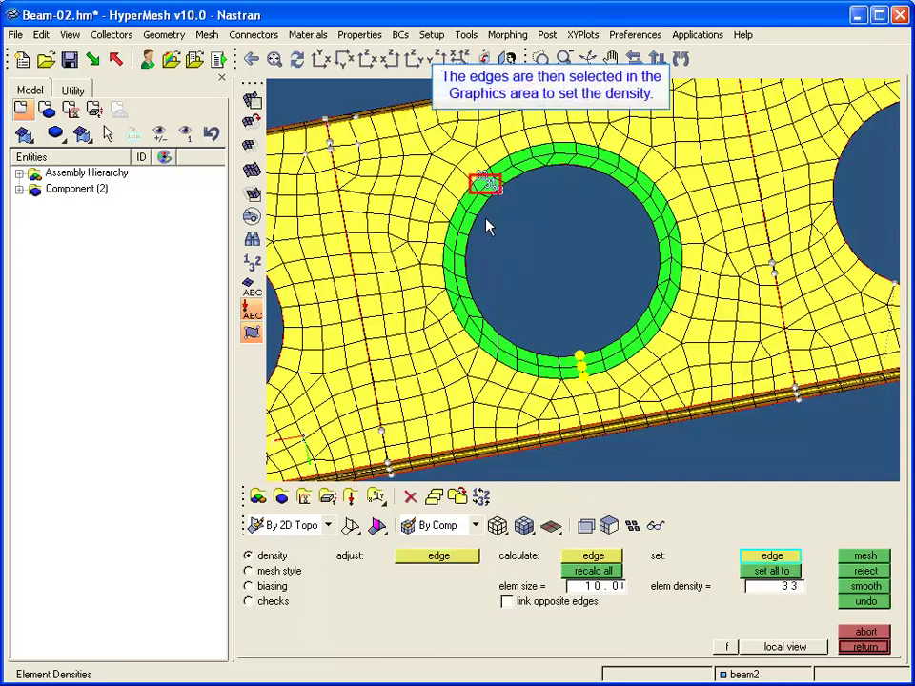
{"action": "left_click", "coordinate": [487, 186]}
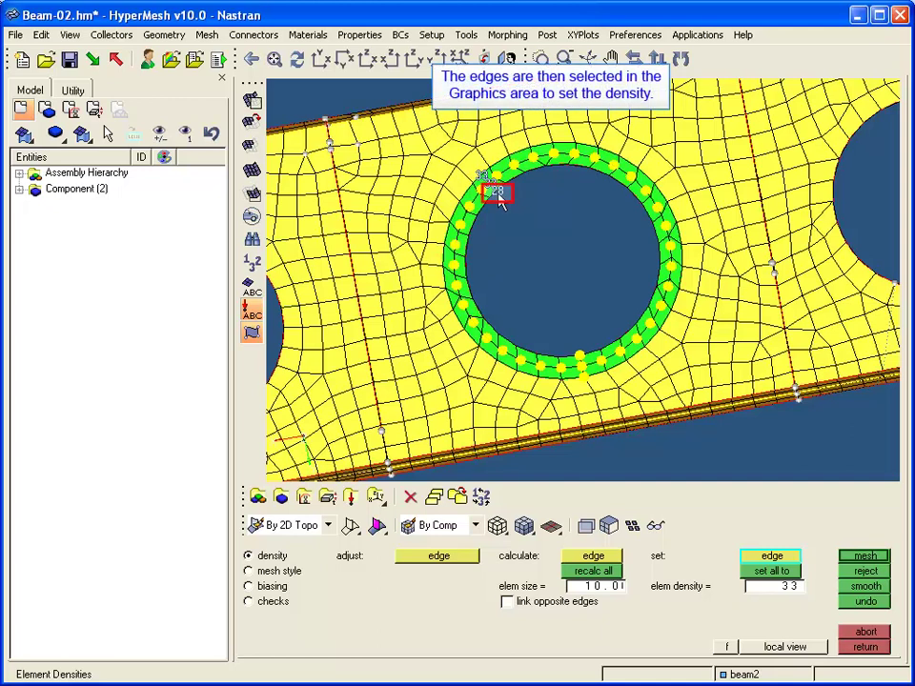
{"action": "left_click", "coordinate": [500, 199]}
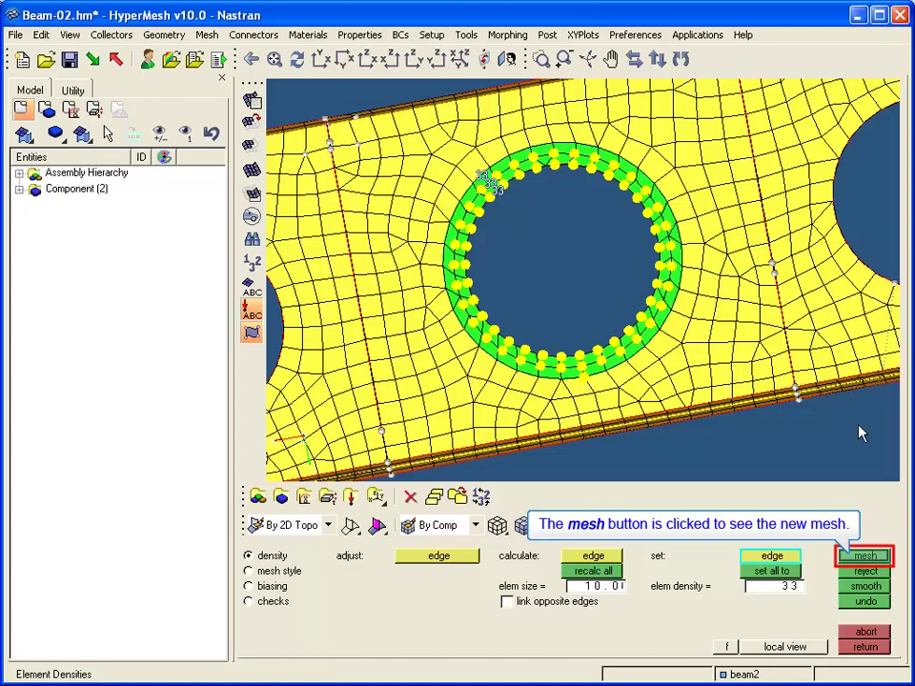
{"action": "left_click", "coordinate": [866, 556]}
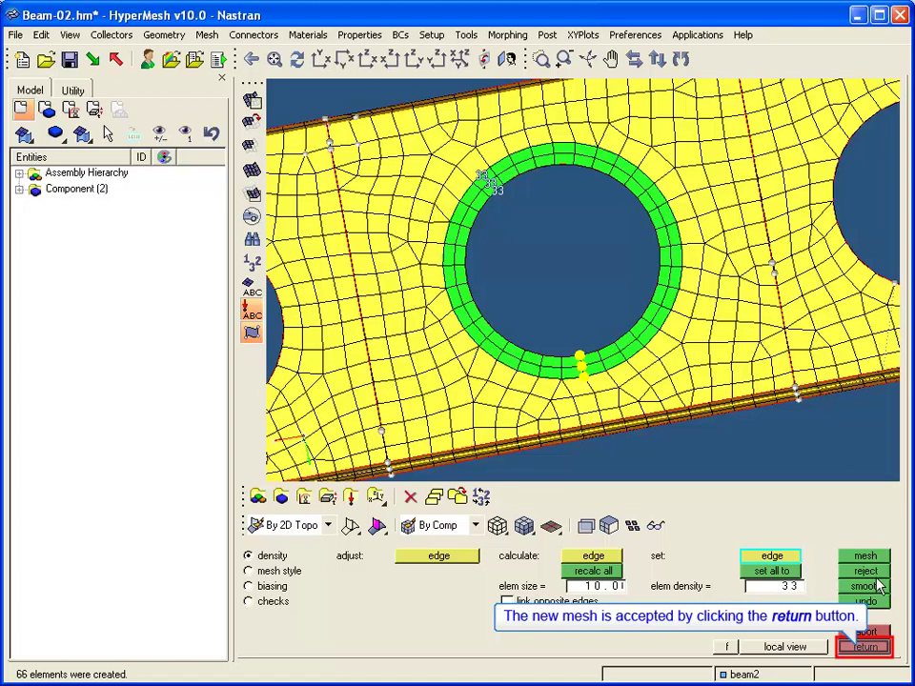
{"action": "left_click", "coordinate": [867, 646]}
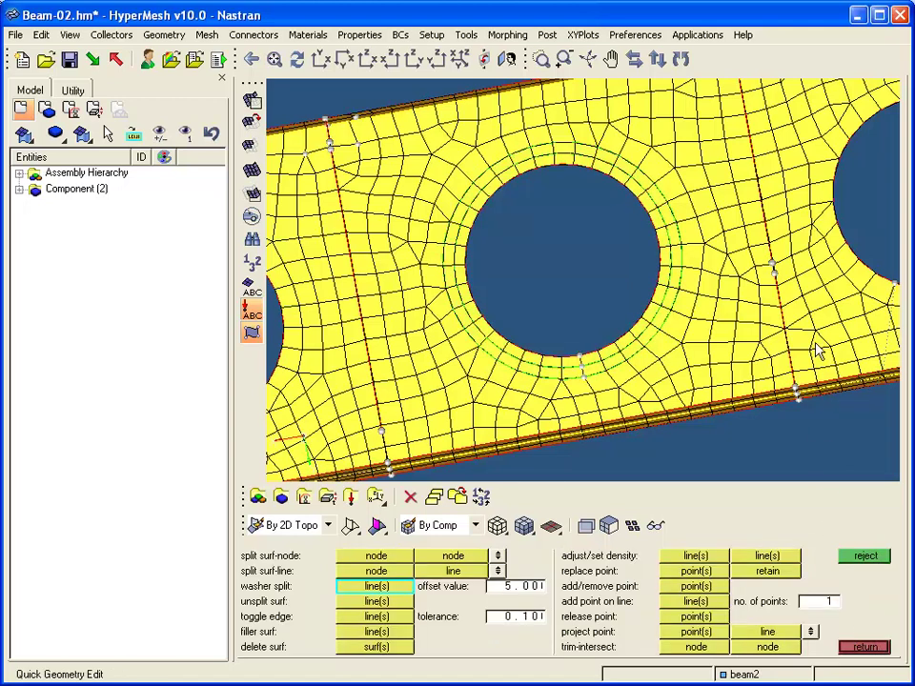
- Split a 5.0-offset washer around the smaller hole and select it with its surrounding surface for remeshing
{"action": "right_click_drag", "start_coordinate": [818, 339], "coordinate": [274, 441], "text": "ctrl"}
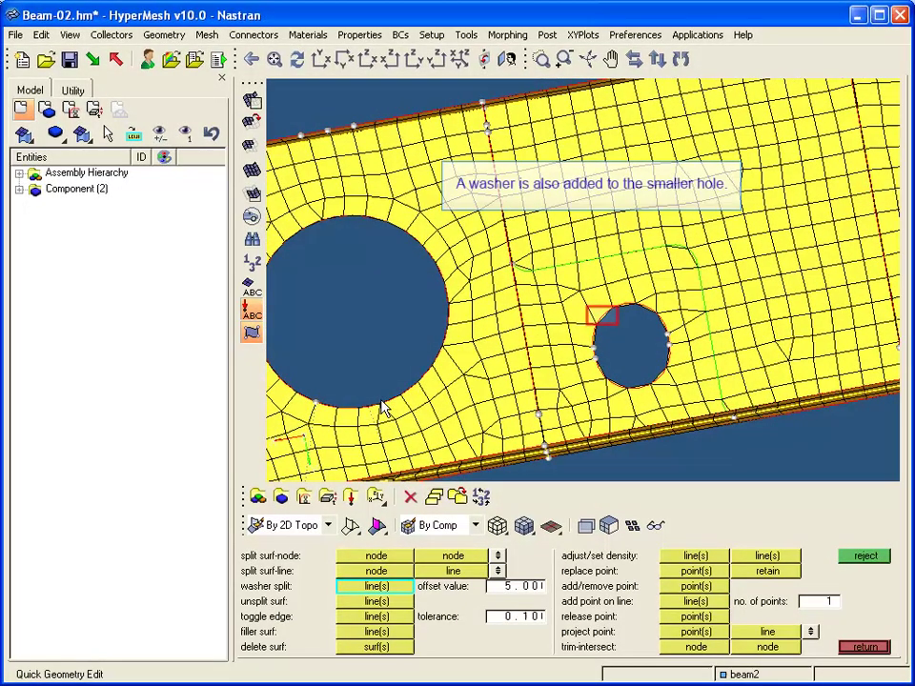
{"action": "left_click", "coordinate": [606, 324]}
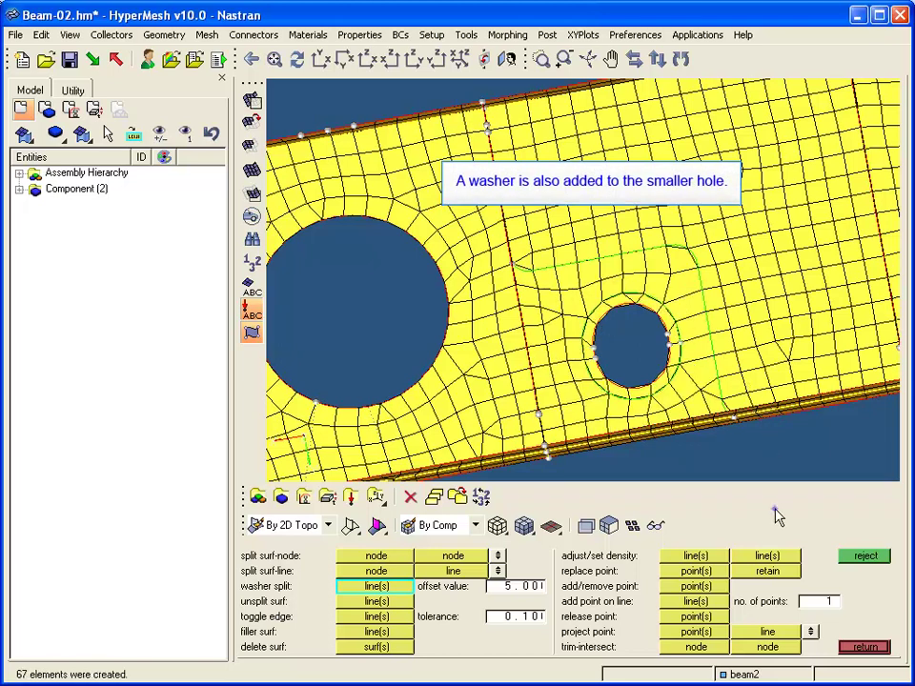
{"action": "key", "text": "F12"}
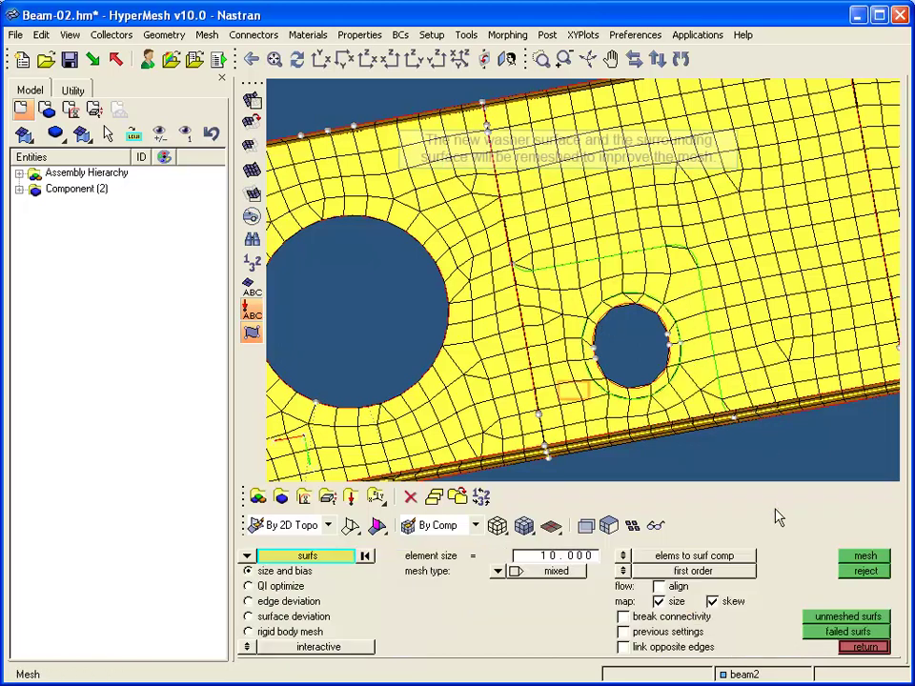
{"action": "left_click", "coordinate": [574, 393]}
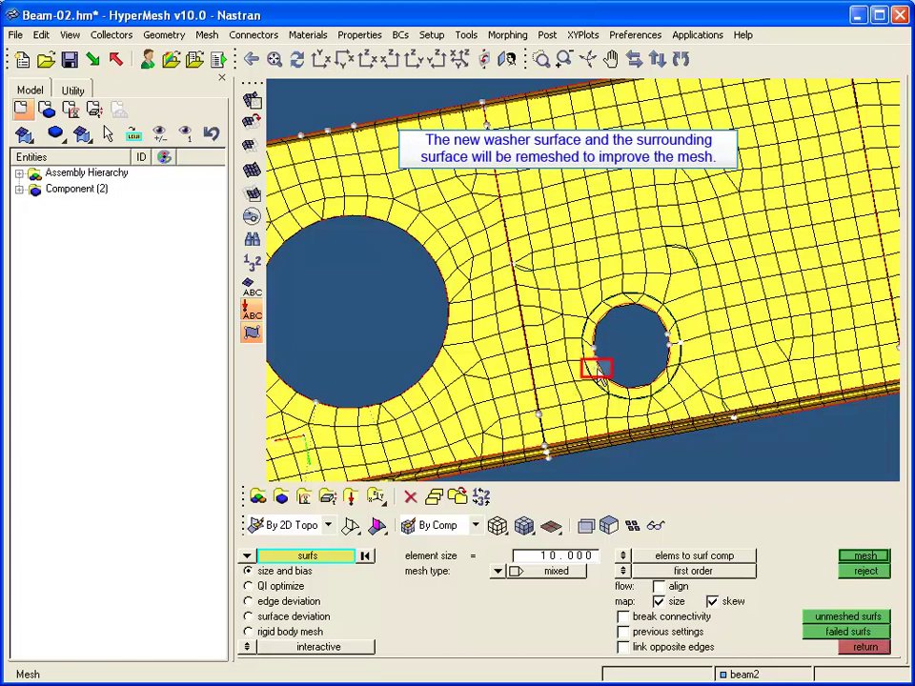
- Mesh the small-hole surfaces at element size 5 with all edge densities recalculated
{"action": "left_click", "coordinate": [856, 557]}
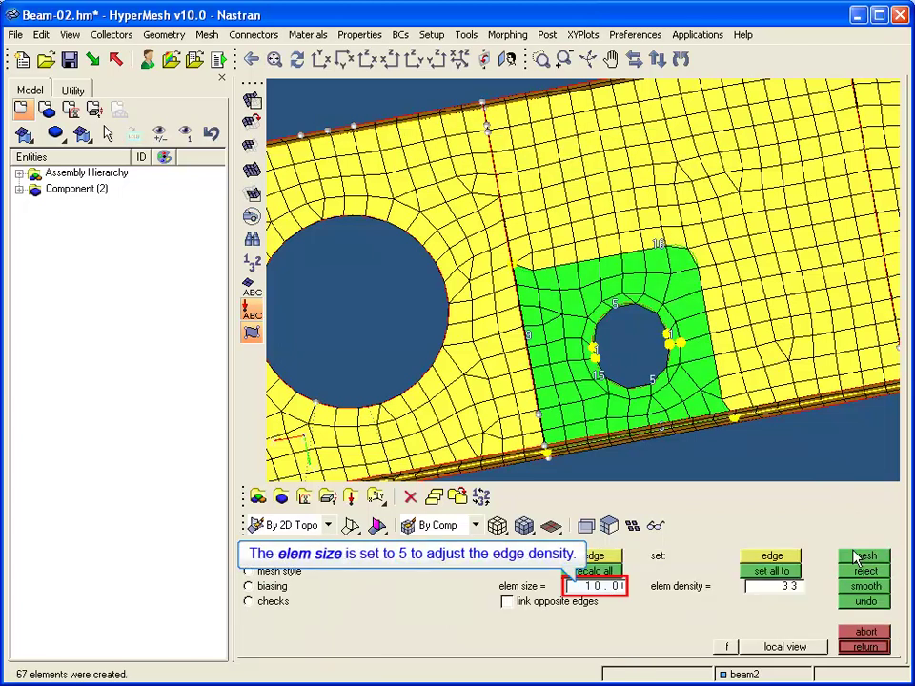
{"action": "type", "text": "5"}
{"action": "key", "text": "Return"}
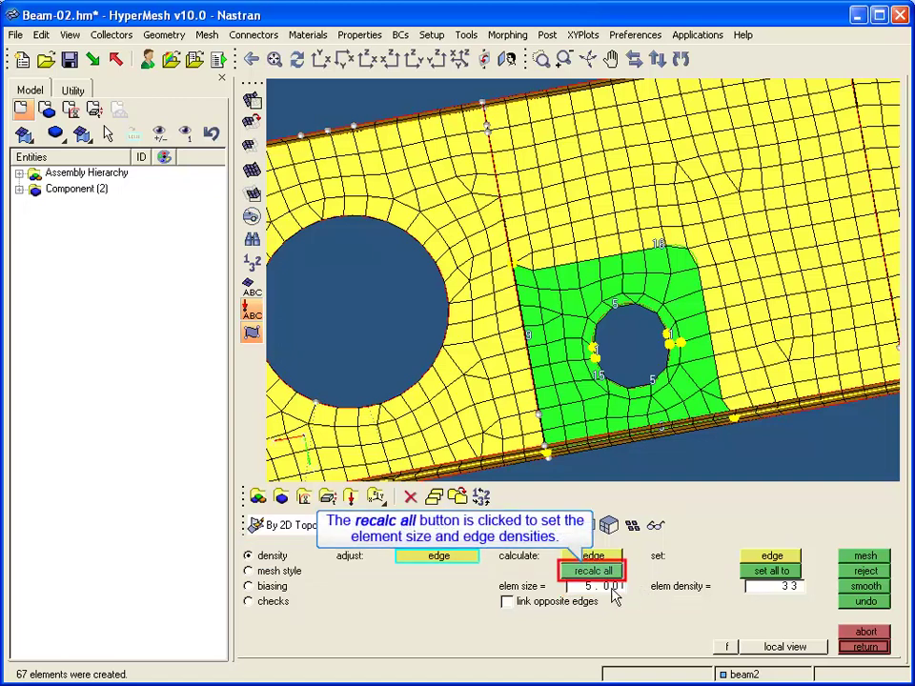
{"action": "left_click", "coordinate": [598, 574]}
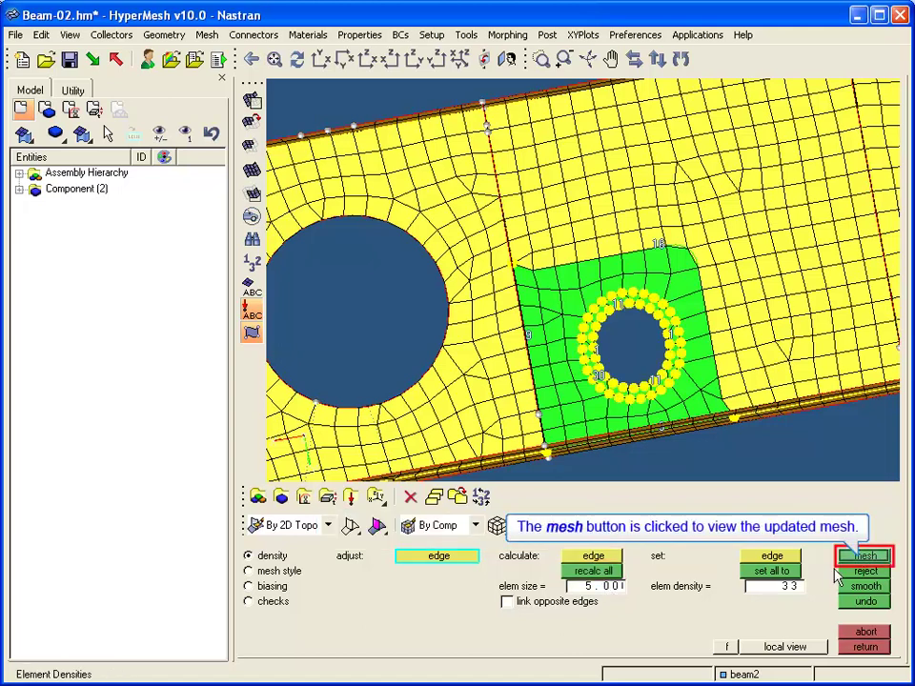
{"action": "left_click", "coordinate": [851, 558]}
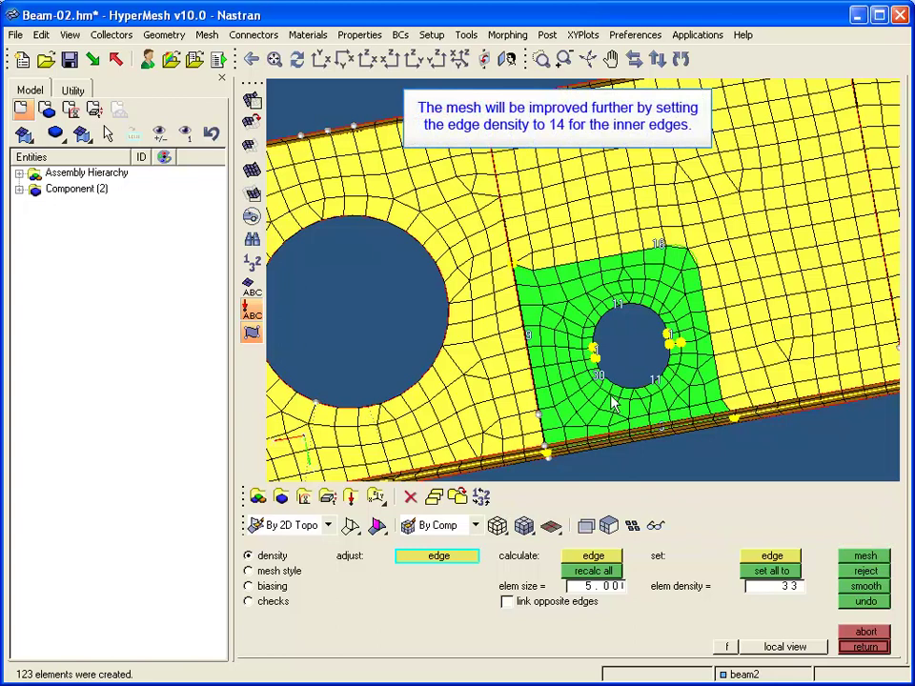
- Raise the inner hole edge densities to 14, remesh, and accept the 123-element result
{"action": "left_click", "coordinate": [602, 297]}
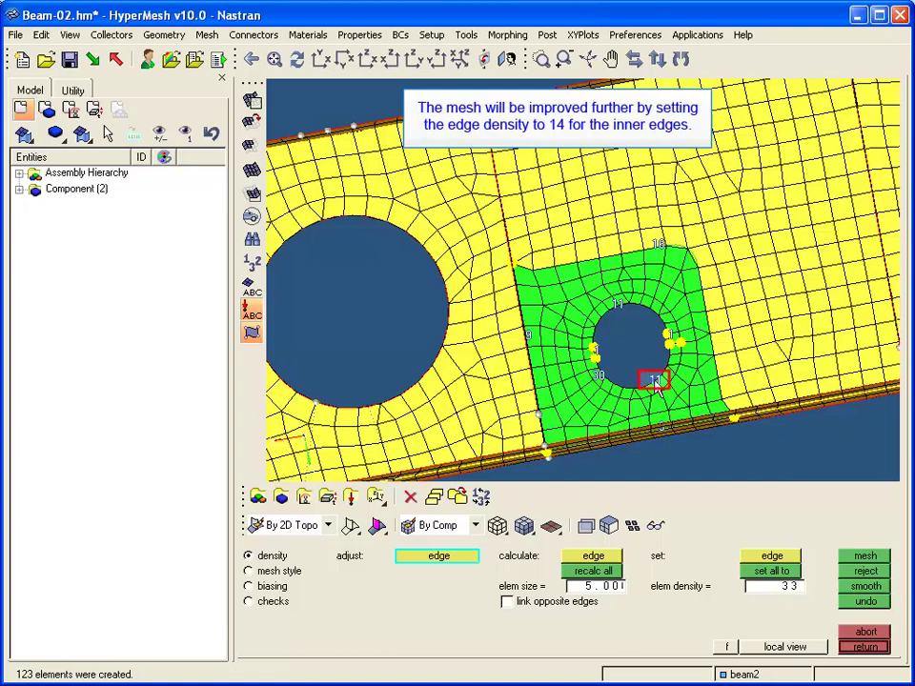
{"action": "left_click", "coordinate": [655, 383]}
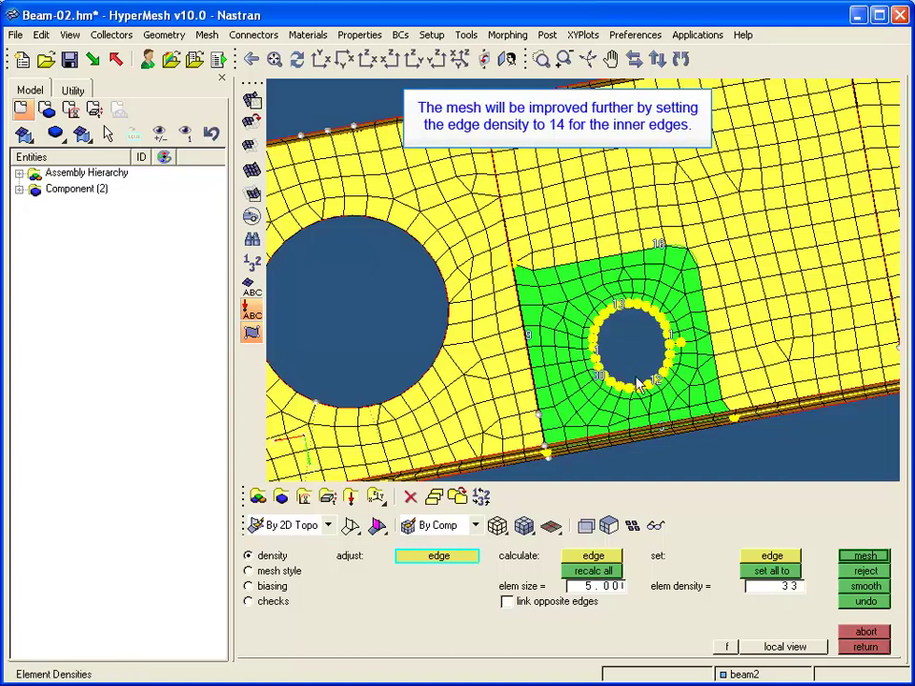
{"action": "left_click", "coordinate": [613, 367]}
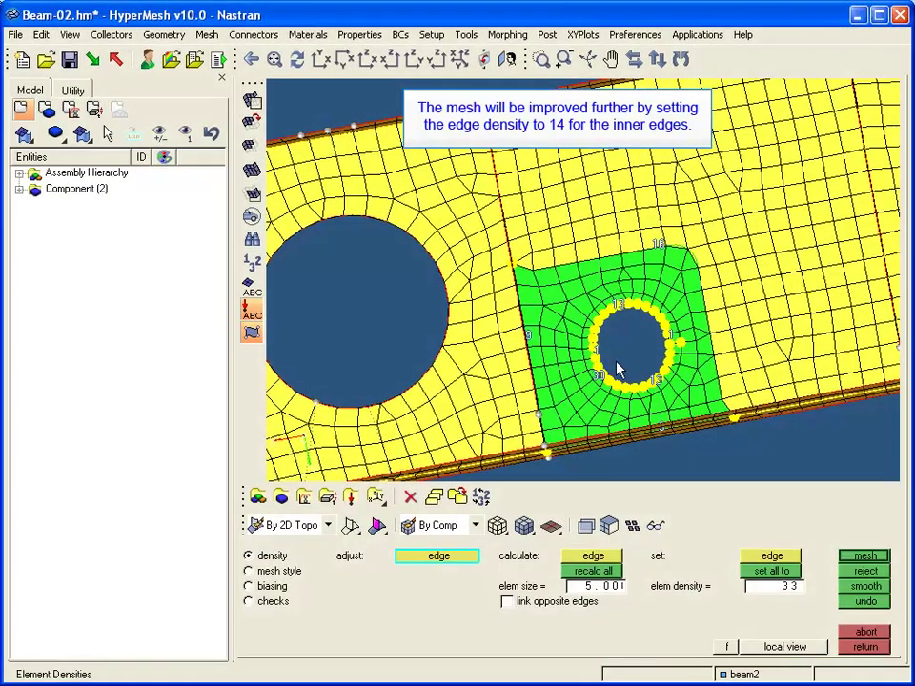
{"action": "left_click", "coordinate": [652, 377]}
{"action": "left_click", "coordinate": [617, 304]}
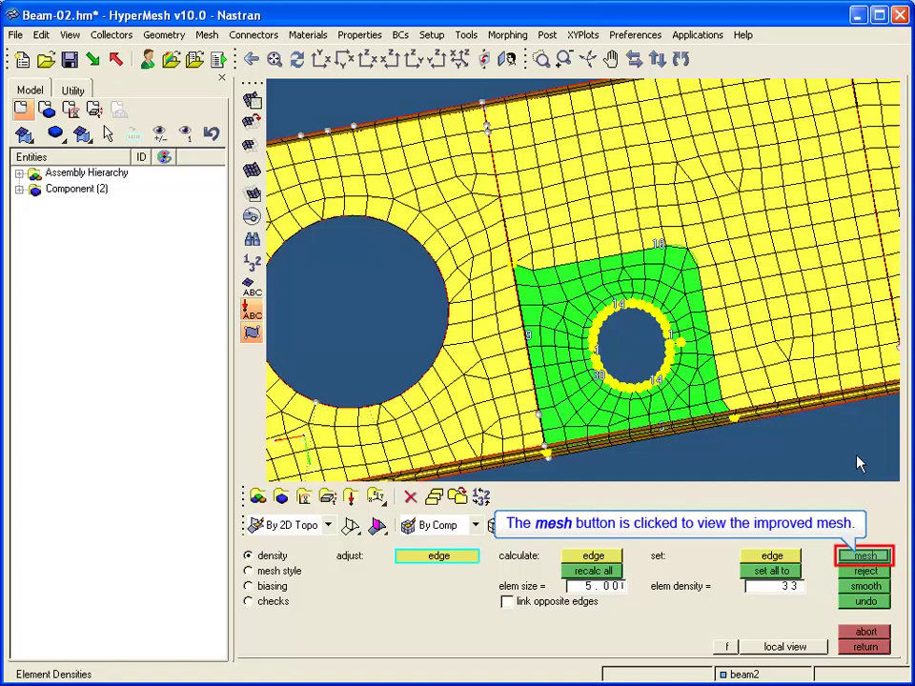
{"action": "left_click", "coordinate": [872, 556]}
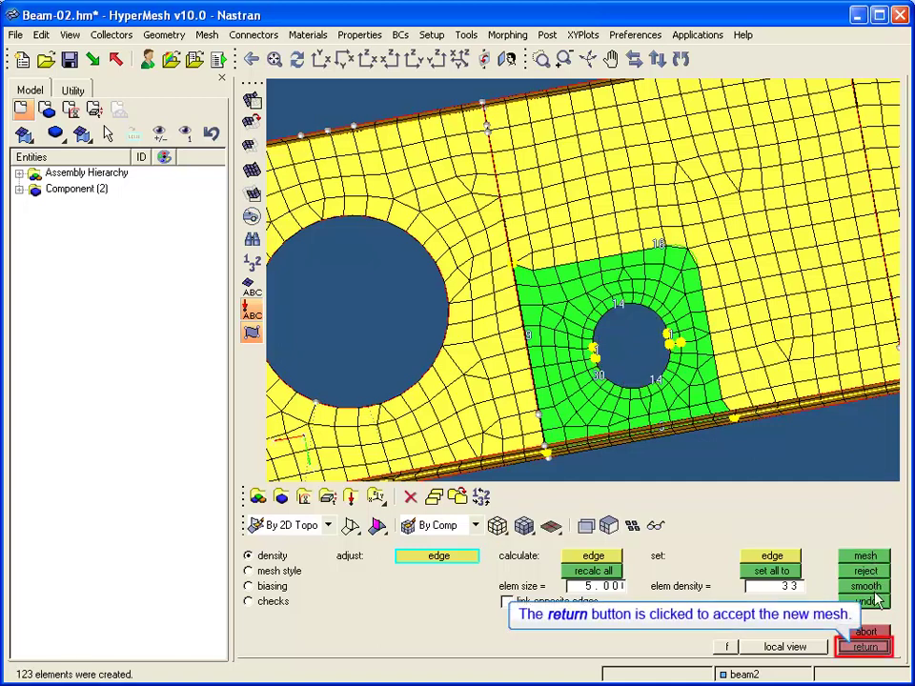
{"action": "left_click", "coordinate": [864, 647]}
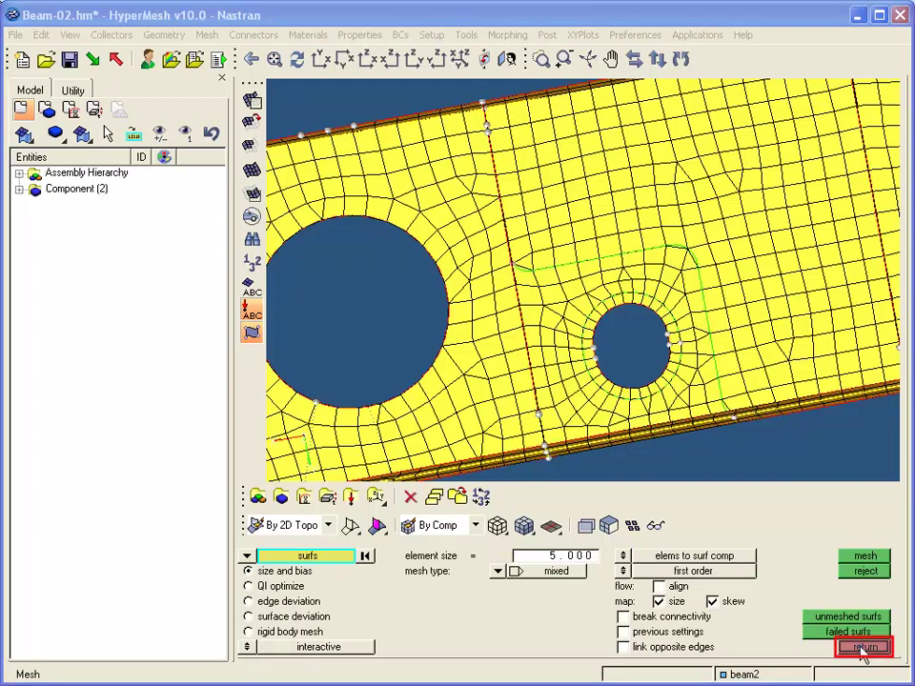
{"action": "left_click", "coordinate": [863, 648]}
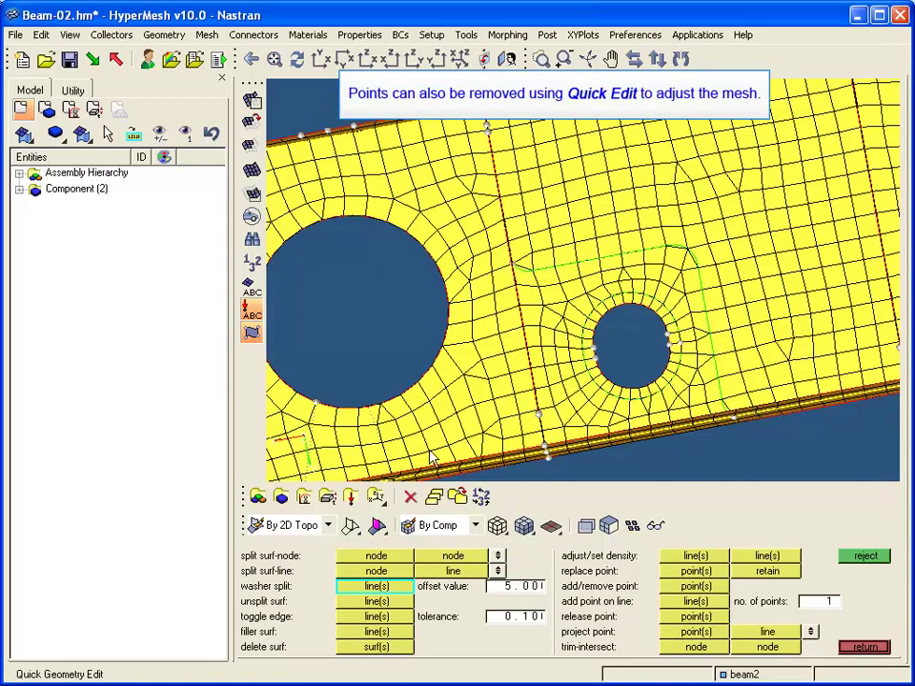
- Remove the three extra surface points on the top edge above the large hole
{"action": "left_click_drag", "start_coordinate": [423, 404], "coordinate": [467, 203], "text": "ctrl"}
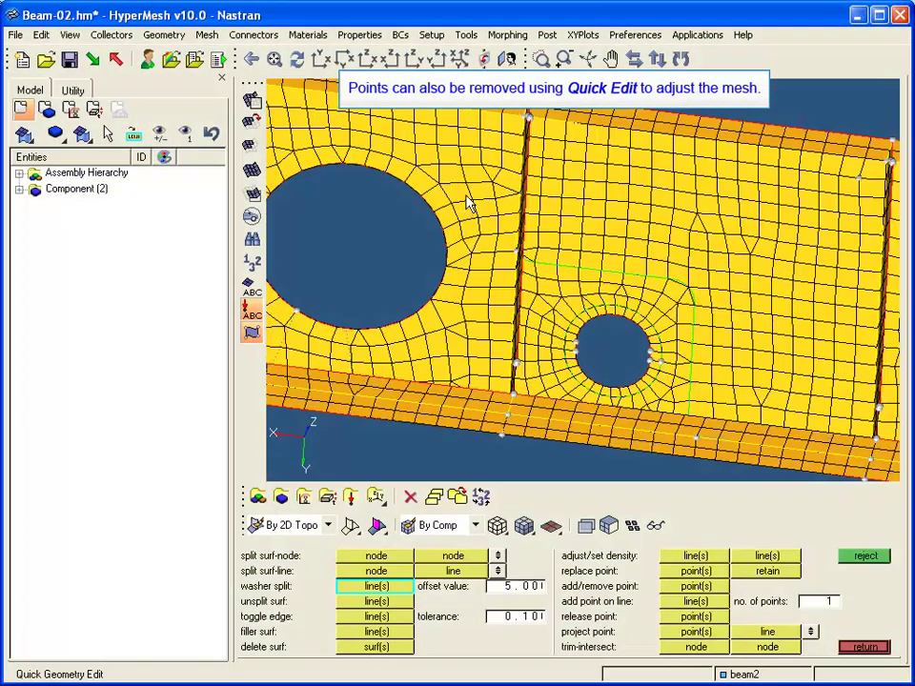
{"action": "right_click_drag", "start_coordinate": [469, 169], "coordinate": [645, 292], "text": "ctrl"}
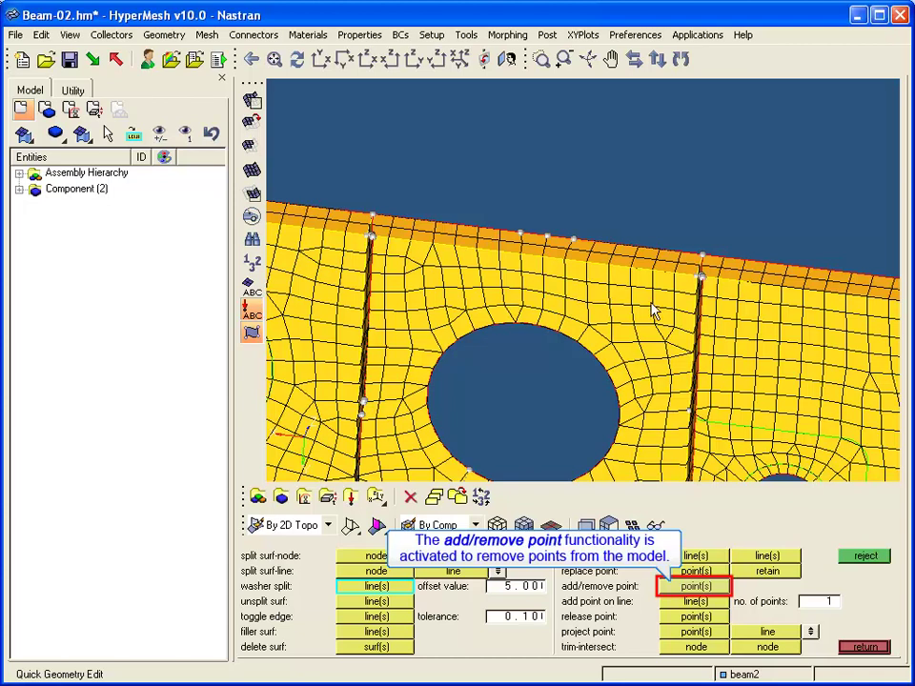
{"action": "left_click", "coordinate": [696, 586]}
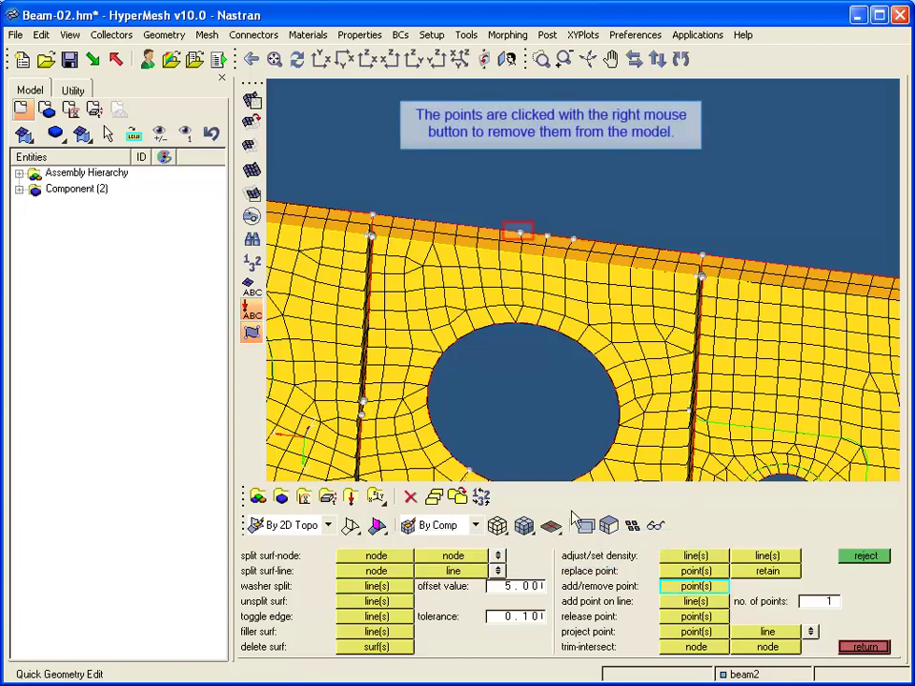
{"action": "right_click", "coordinate": [518, 232]}
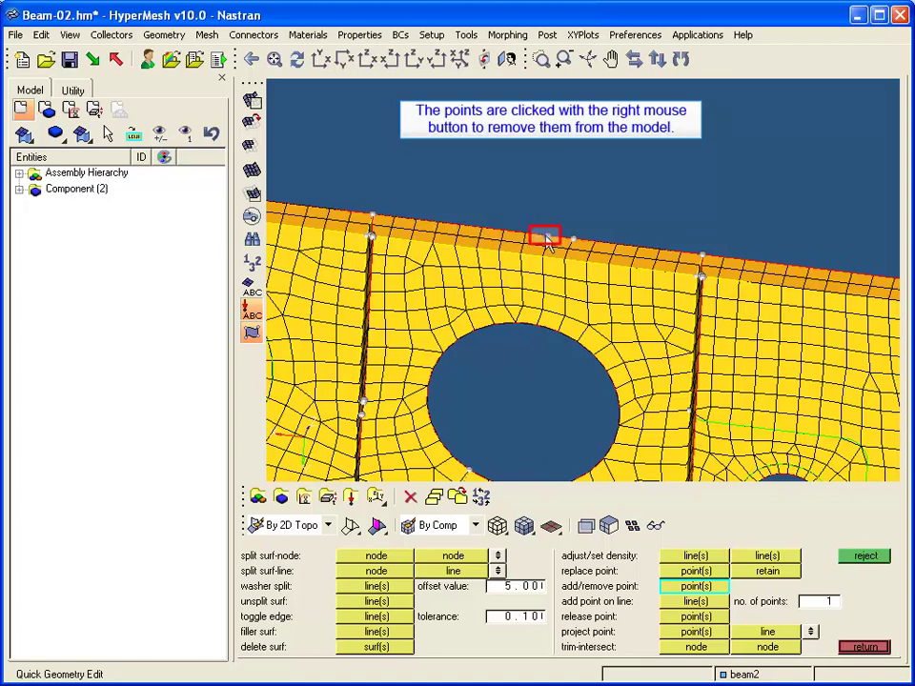
{"action": "right_click", "coordinate": [546, 236]}
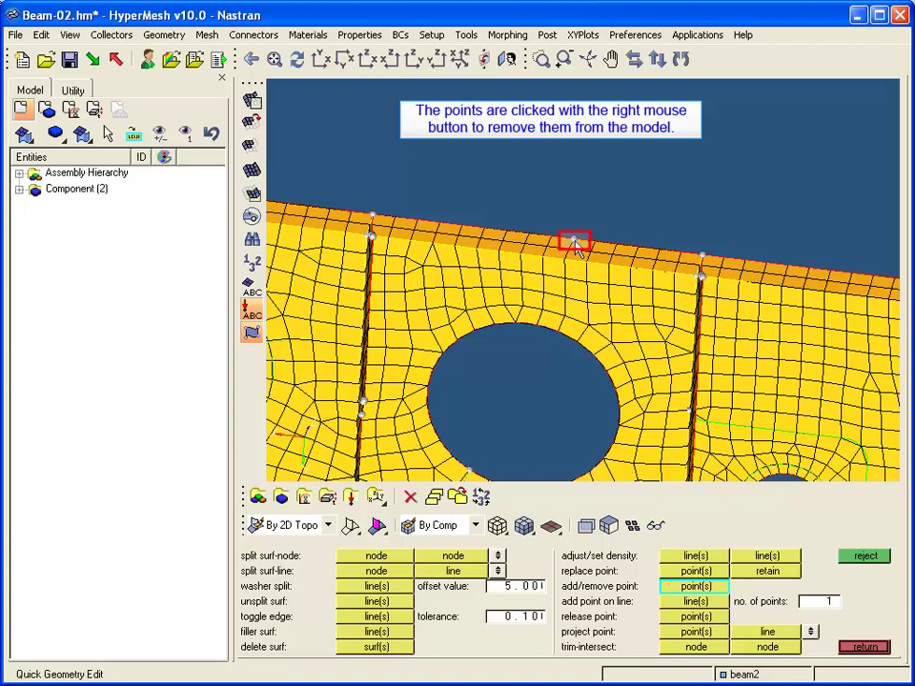
{"action": "right_click", "coordinate": [573, 241]}
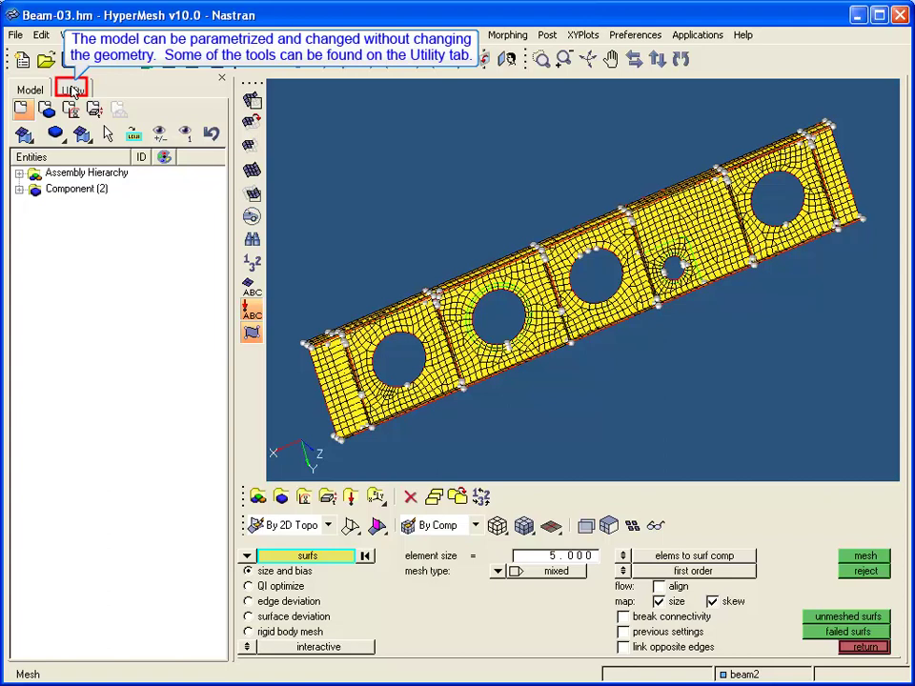
- Fill the circular hole with shell mesh using Fill Hole from a node on its edge
{"action": "left_click", "coordinate": [72, 90]}
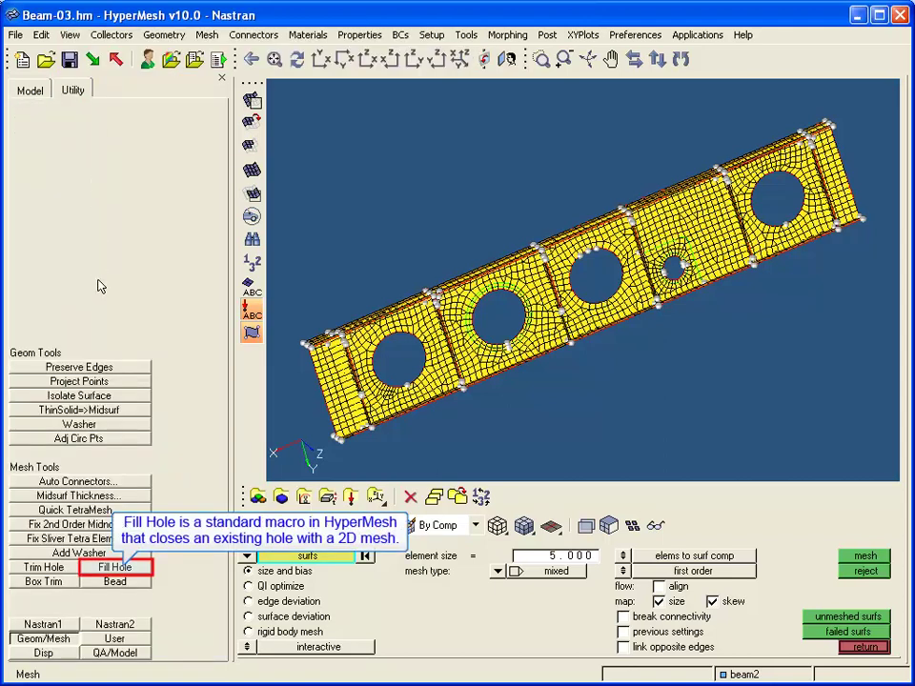
{"action": "left_click", "coordinate": [104, 569]}
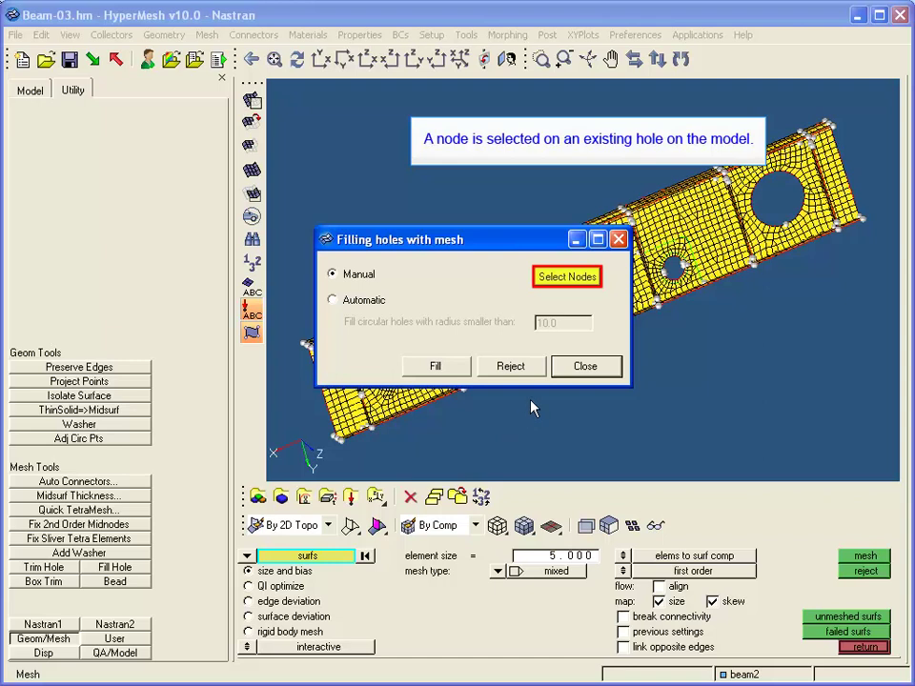
{"action": "left_click", "coordinate": [557, 280]}
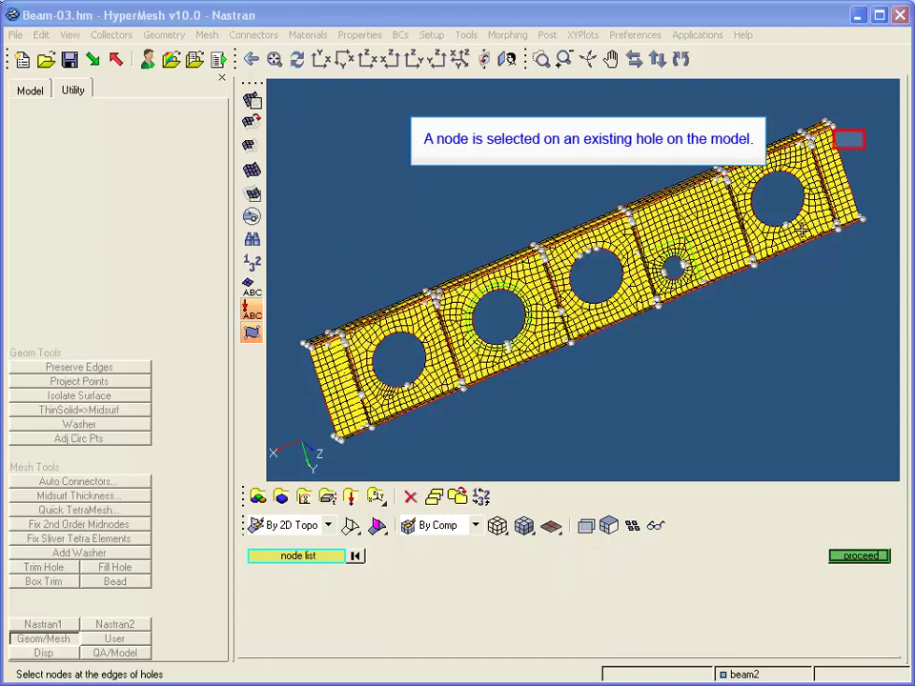
{"action": "scroll", "coordinate": [592, 217], "scroll_direction": "up", "scroll_amount": 3}
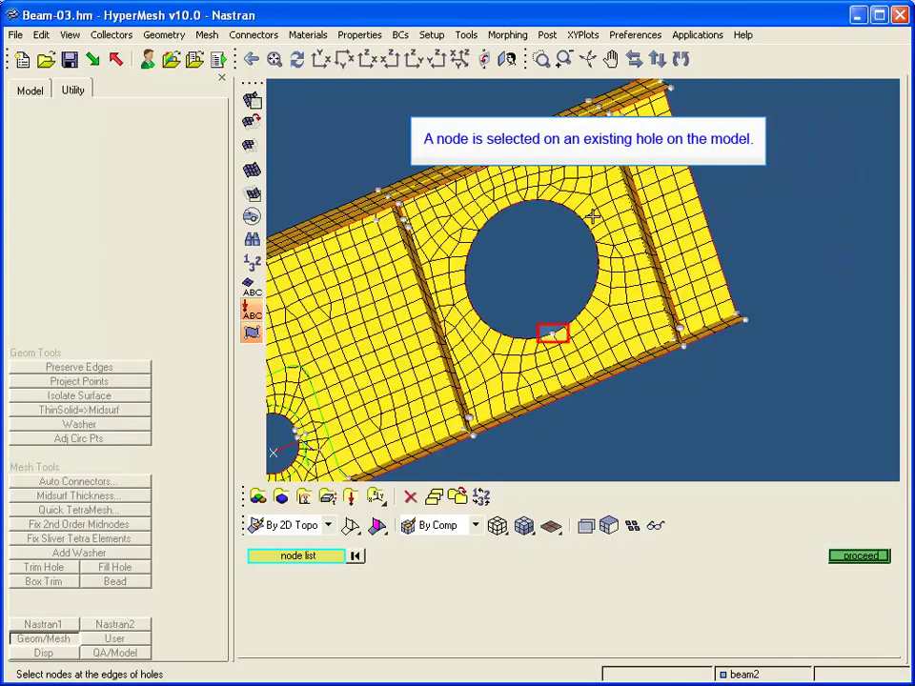
{"action": "left_click", "coordinate": [552, 334]}
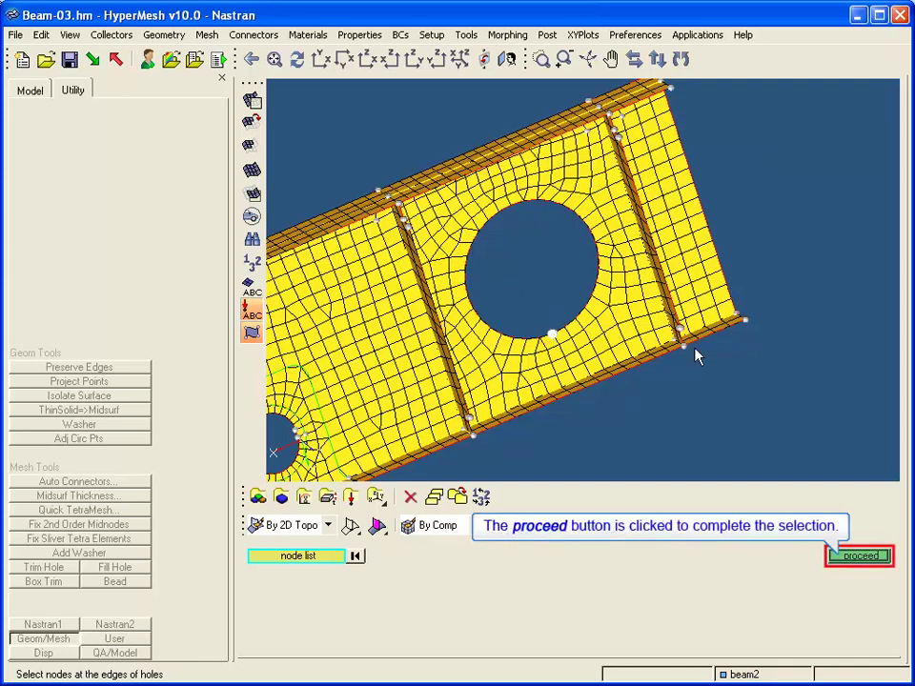
{"action": "left_click", "coordinate": [862, 557]}
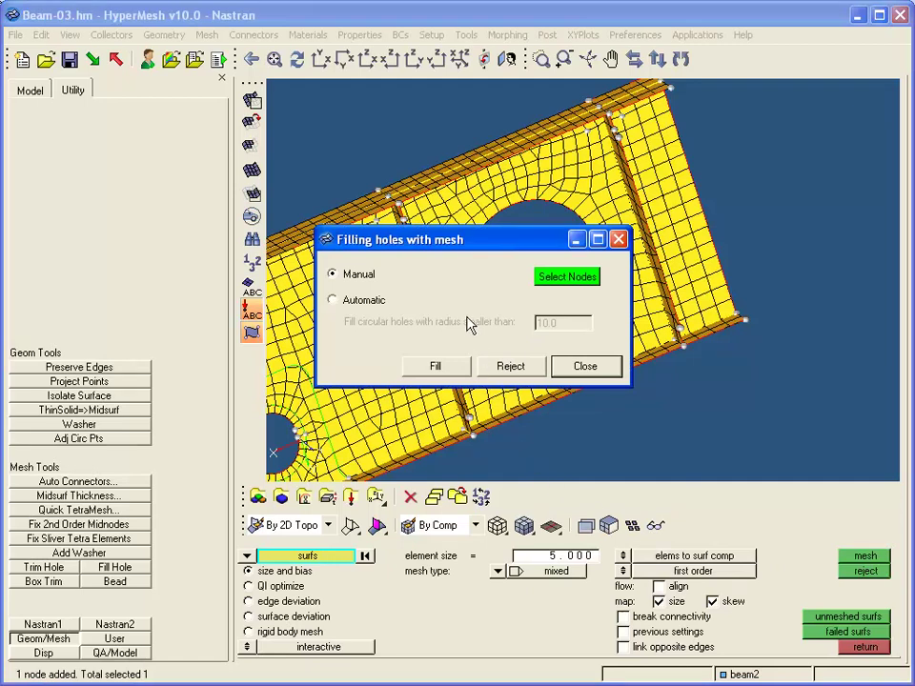
{"action": "left_click_drag", "start_coordinate": [472, 251], "coordinate": [431, 470]}
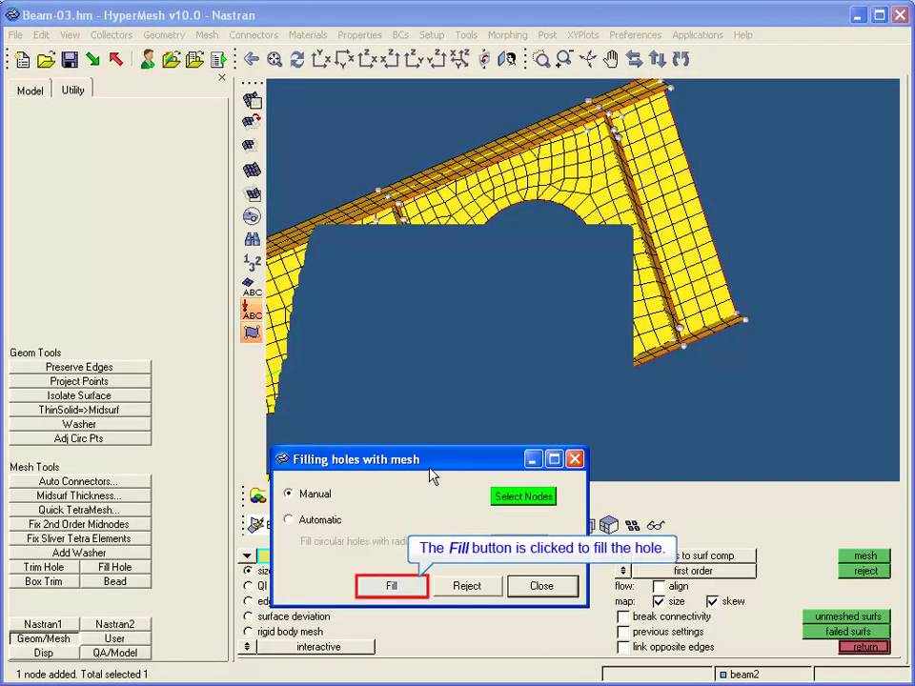
{"action": "left_click", "coordinate": [398, 590]}
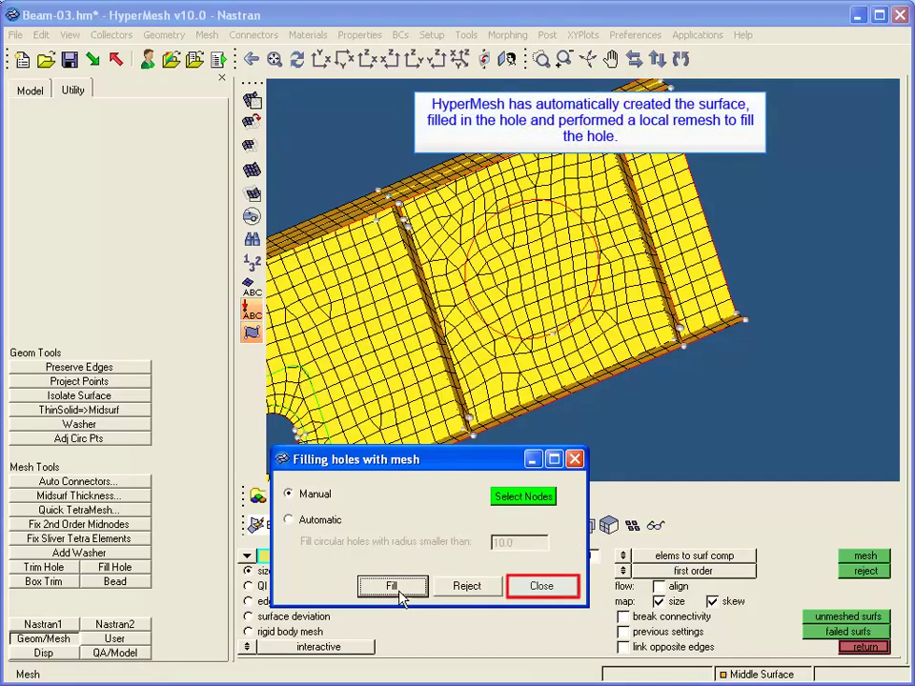
- Select the filled face's 284 elements by face, remesh them at size 5.0, and accept
{"action": "left_click", "coordinate": [520, 588]}
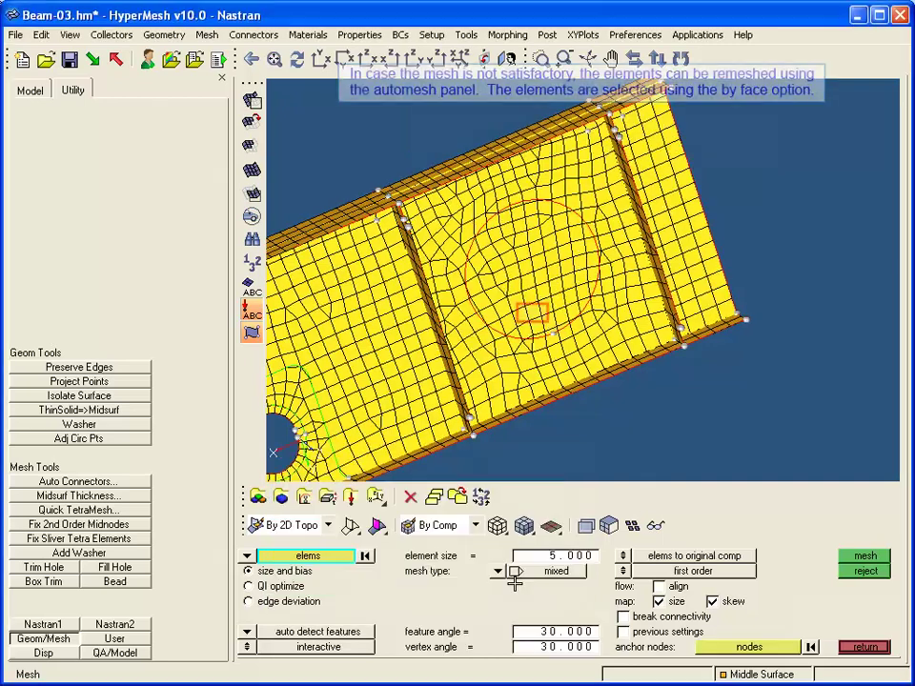
{"action": "left_click", "coordinate": [531, 315]}
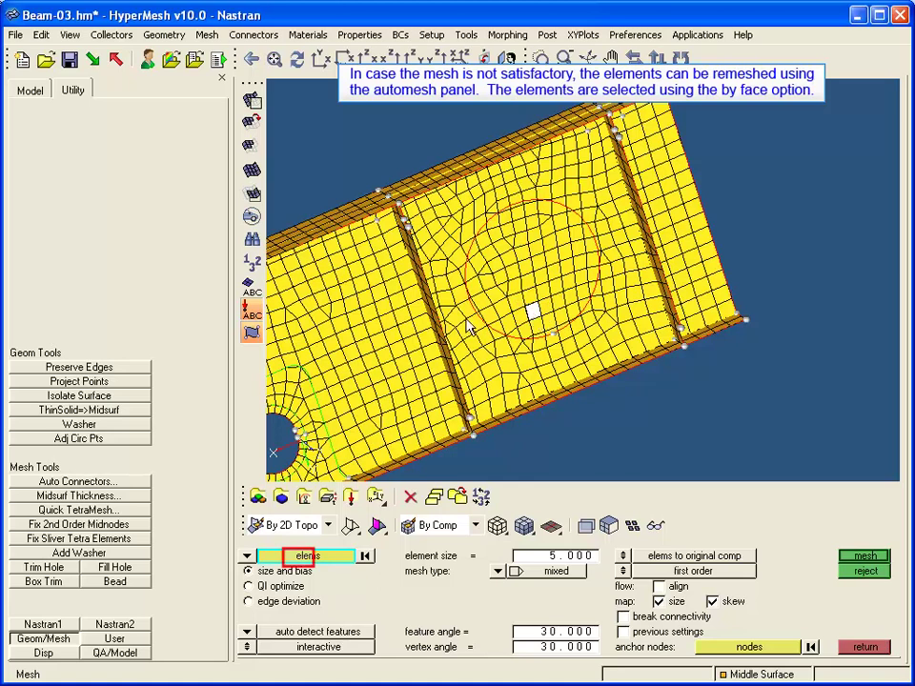
{"action": "left_click", "coordinate": [302, 559]}
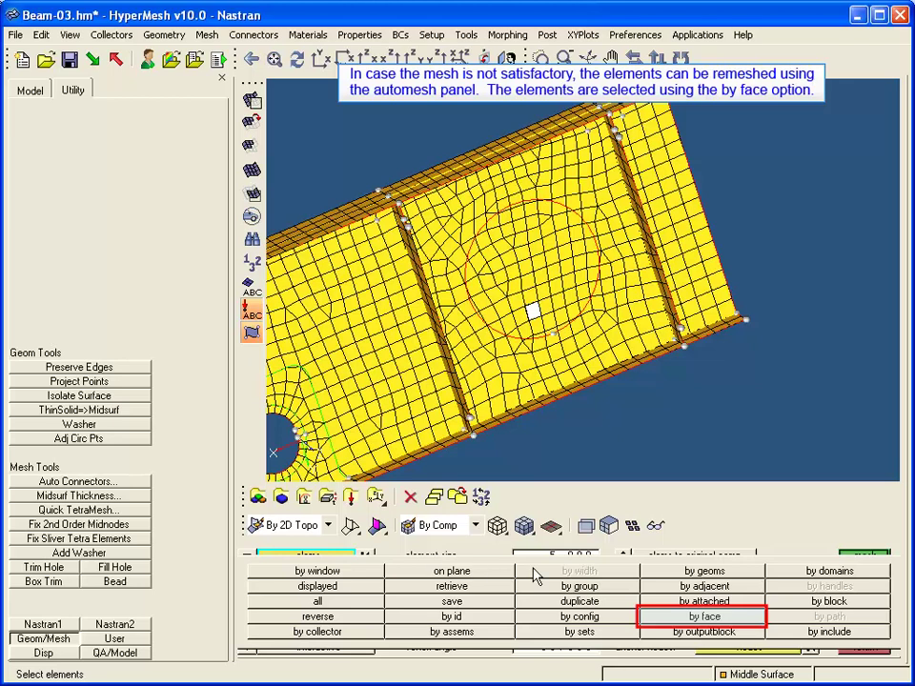
{"action": "left_click", "coordinate": [654, 617]}
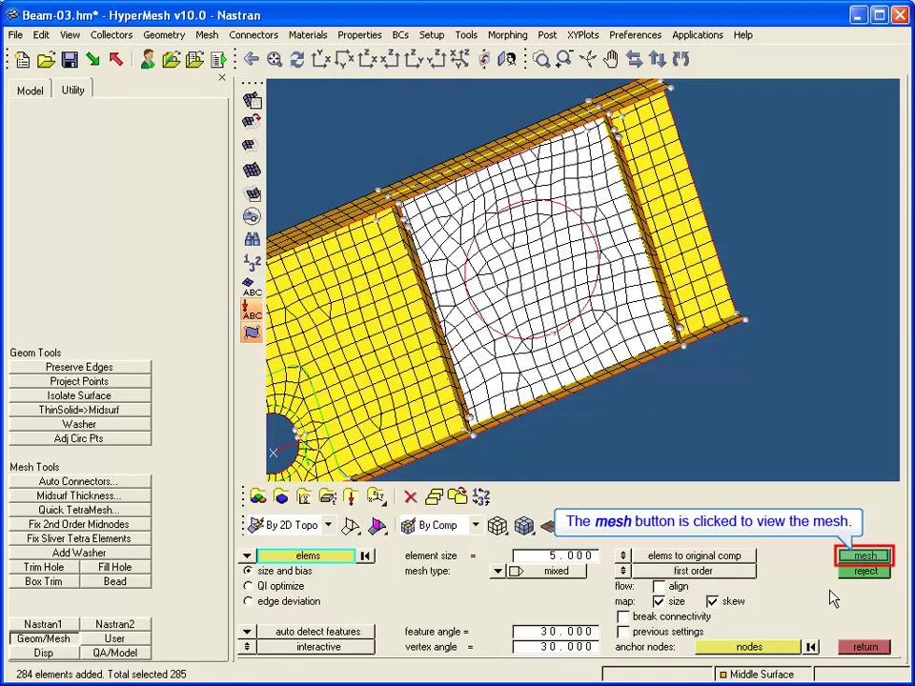
{"action": "left_click", "coordinate": [857, 559]}
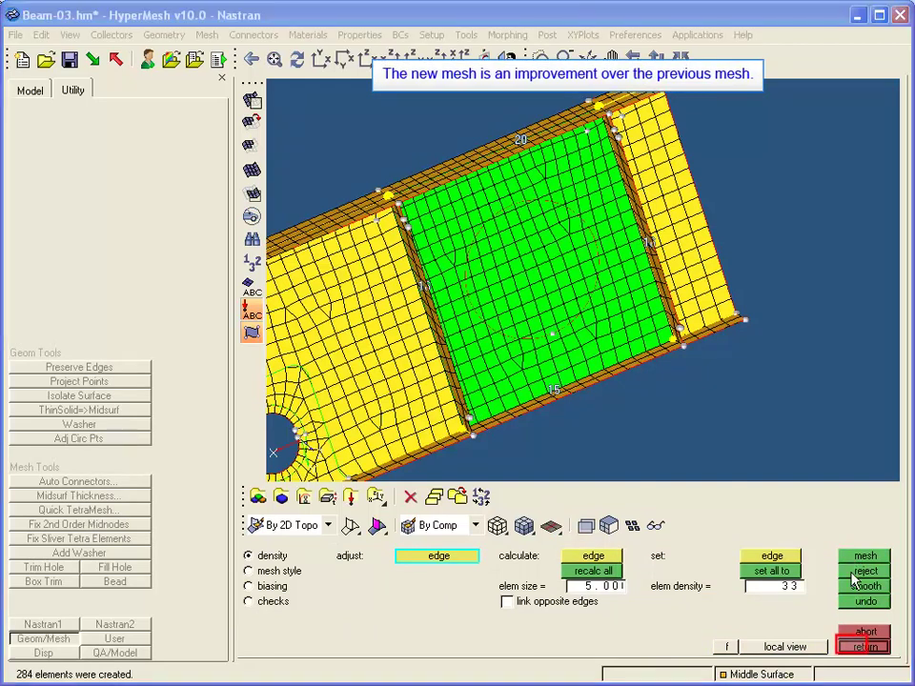
{"action": "left_click", "coordinate": [861, 647]}
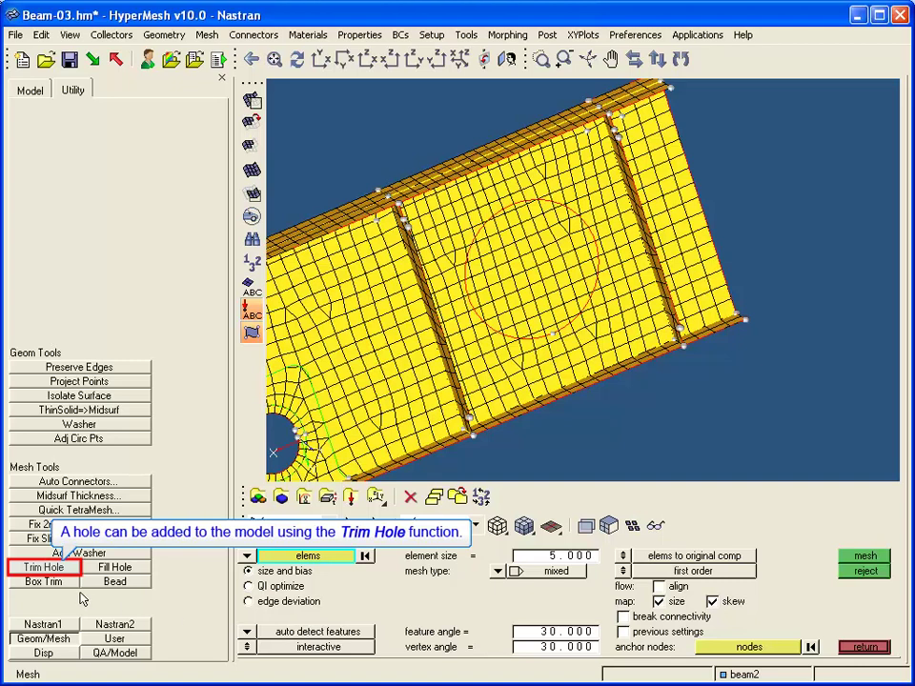
- Set a radius-10 hole at the centre node with one 5.0-wide layer, trial-trim, then reject it
{"action": "left_click", "coordinate": [53, 569]}
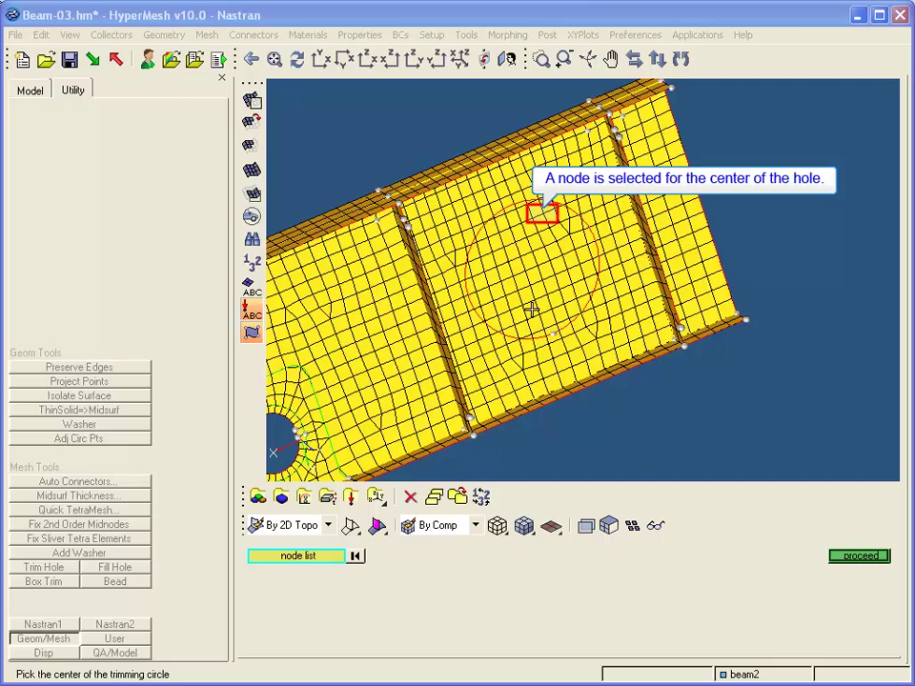
{"action": "left_click", "coordinate": [541, 213]}
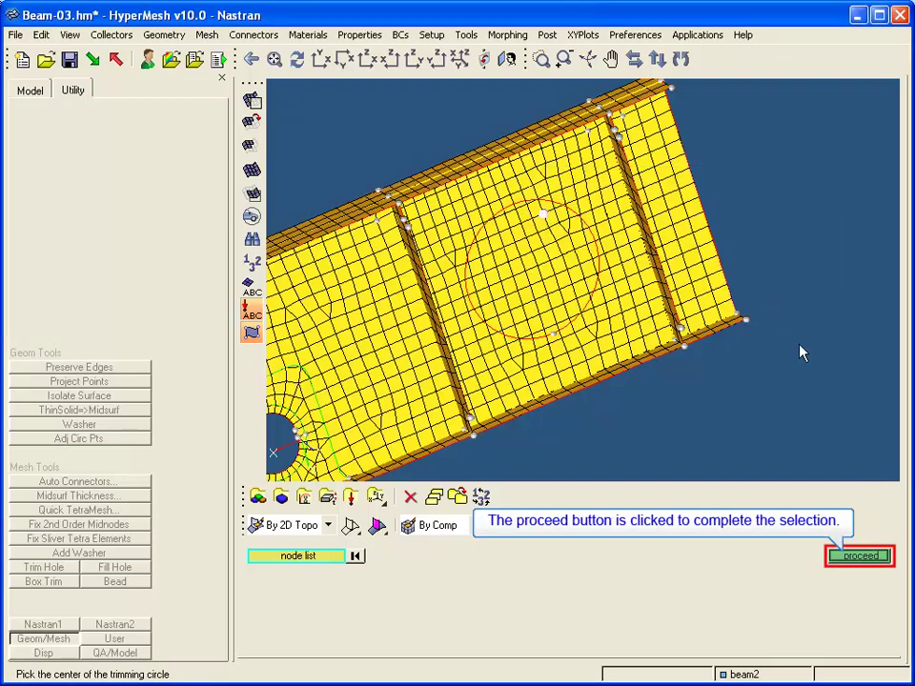
{"action": "left_click", "coordinate": [857, 556]}
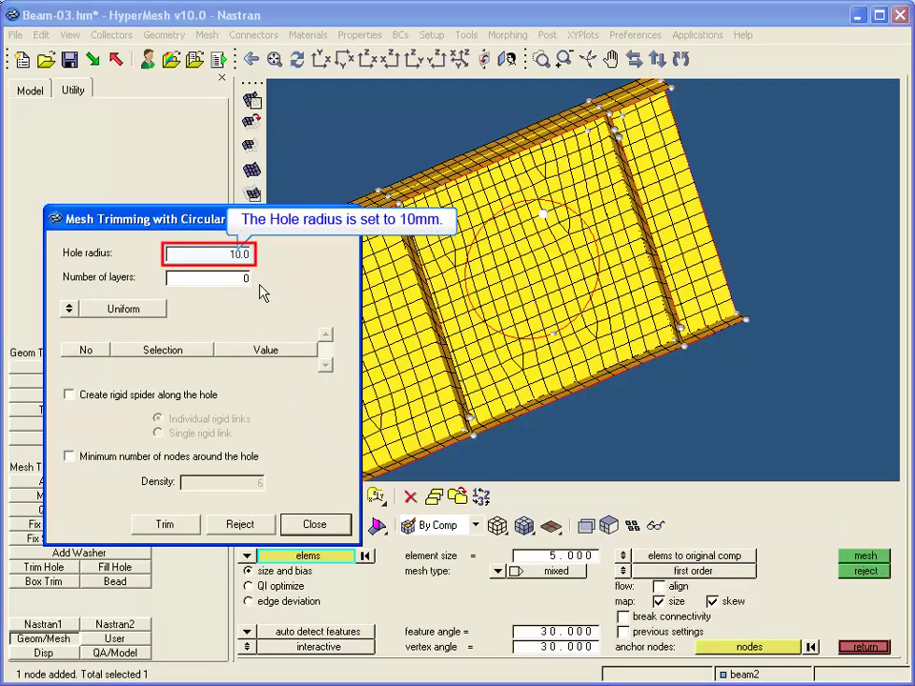
{"action": "key", "text": "Tab"}
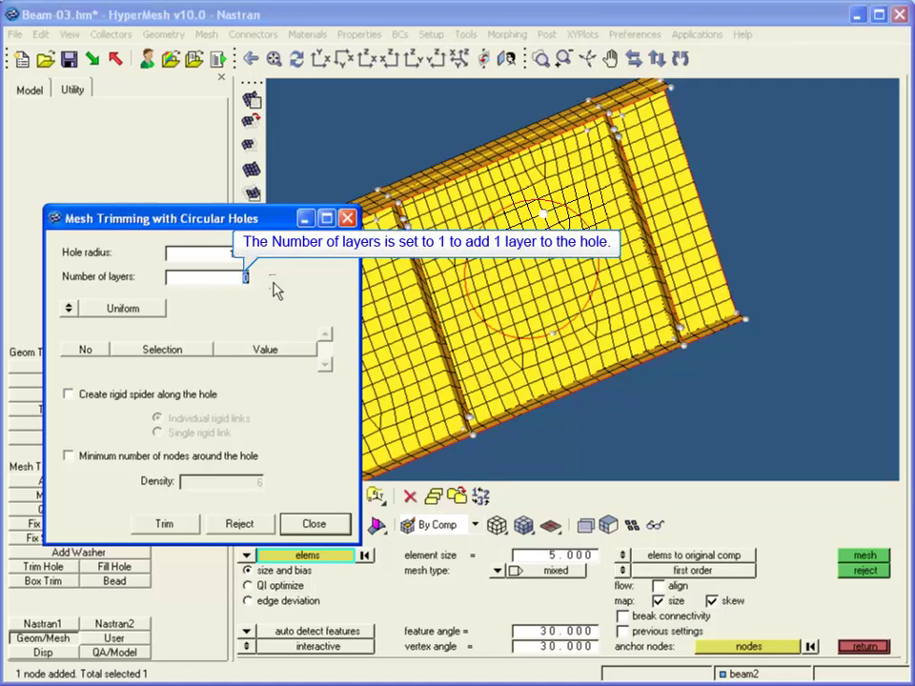
{"action": "key", "text": "BackSpace"}
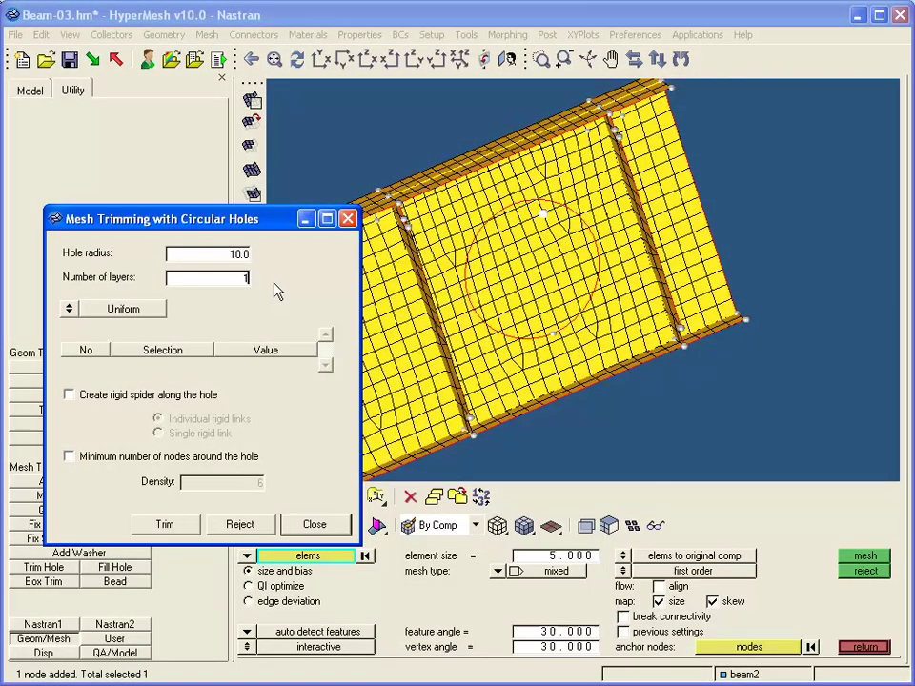
{"action": "type", "text": "1"}
{"action": "key", "text": "Tab"}
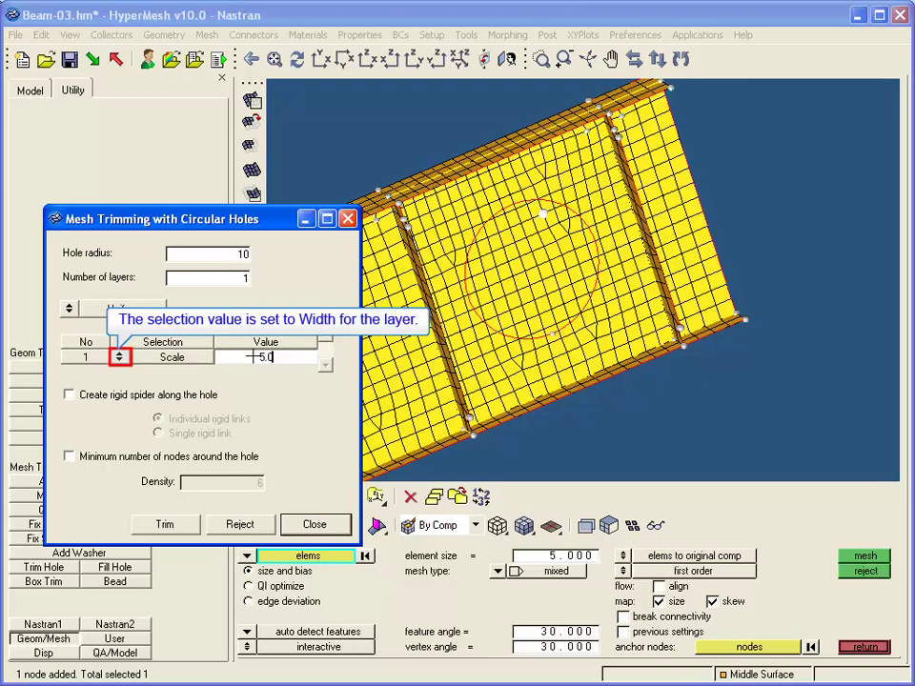
{"action": "left_click", "coordinate": [120, 357]}
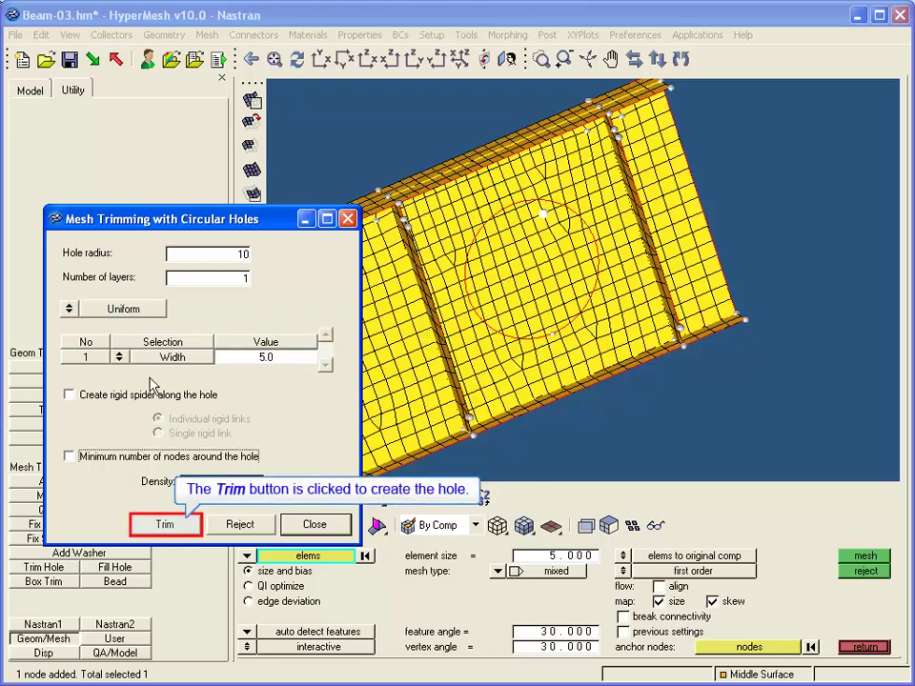
{"action": "left_click", "coordinate": [169, 530]}
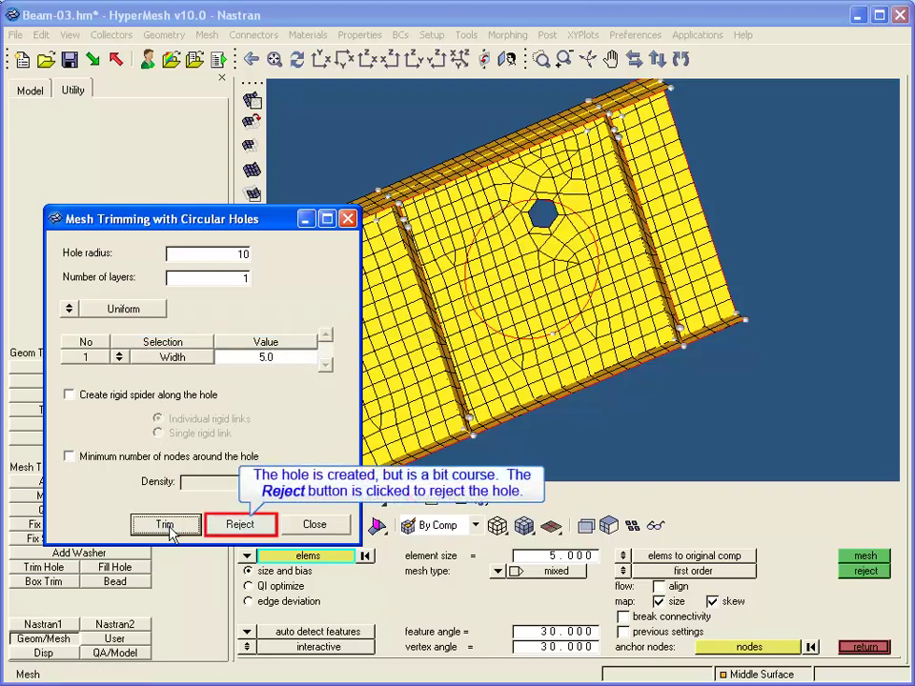
{"action": "left_click", "coordinate": [238, 527]}
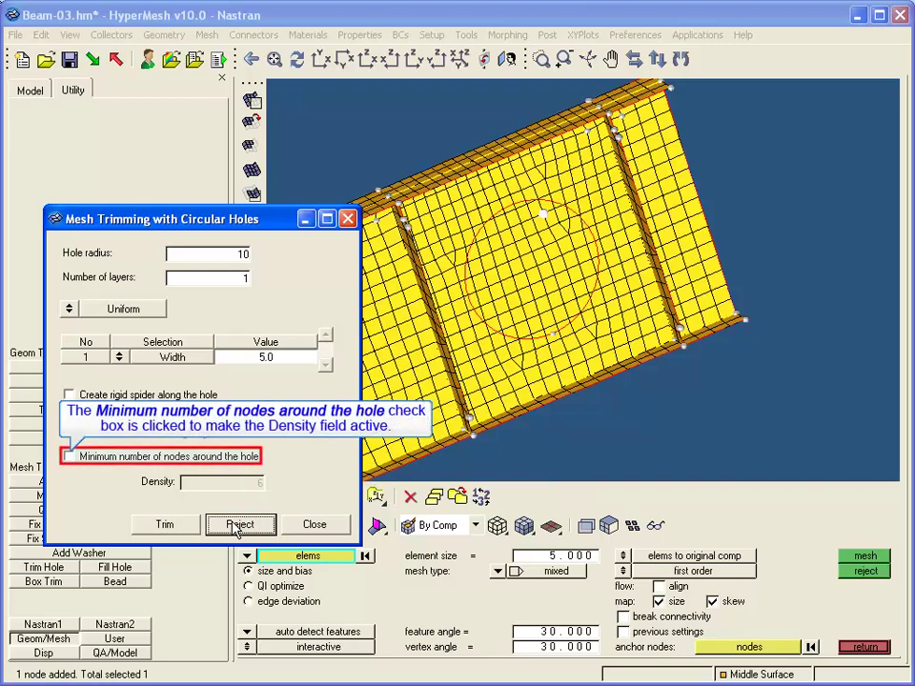
- Enforce a minimum of 20 nodes around the hole, trial-trim it, and reject the result
{"action": "left_click", "coordinate": [109, 460]}
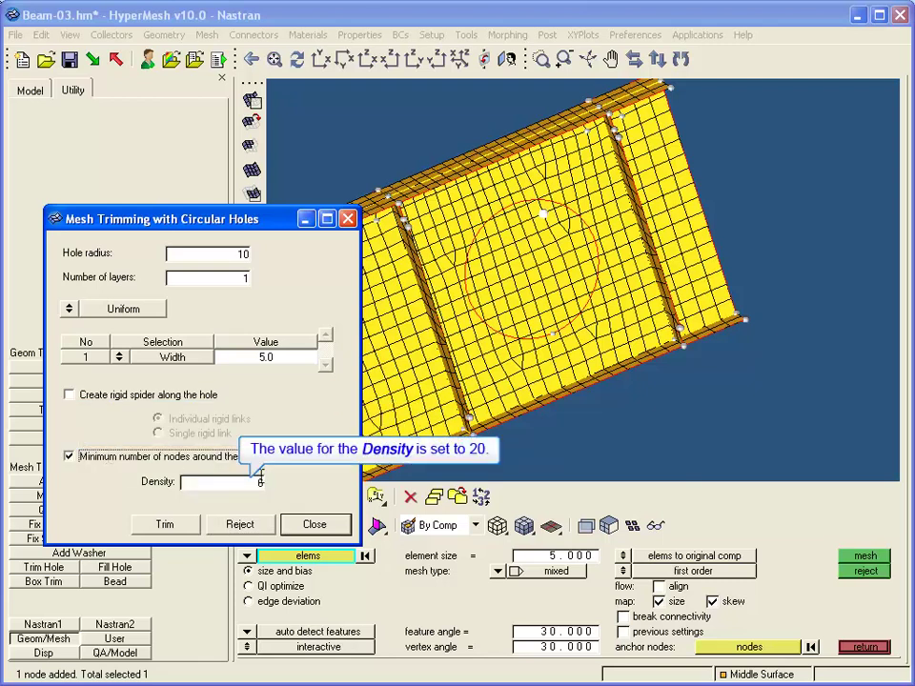
{"action": "key", "text": "BackSpace"}
{"action": "type", "text": "20"}
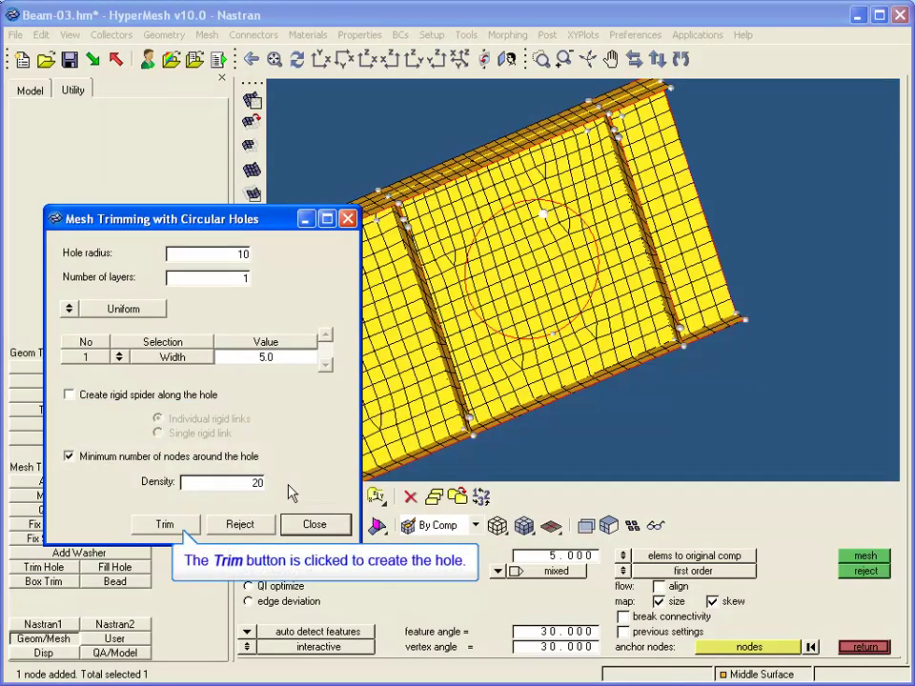
{"action": "left_click", "coordinate": [163, 526]}
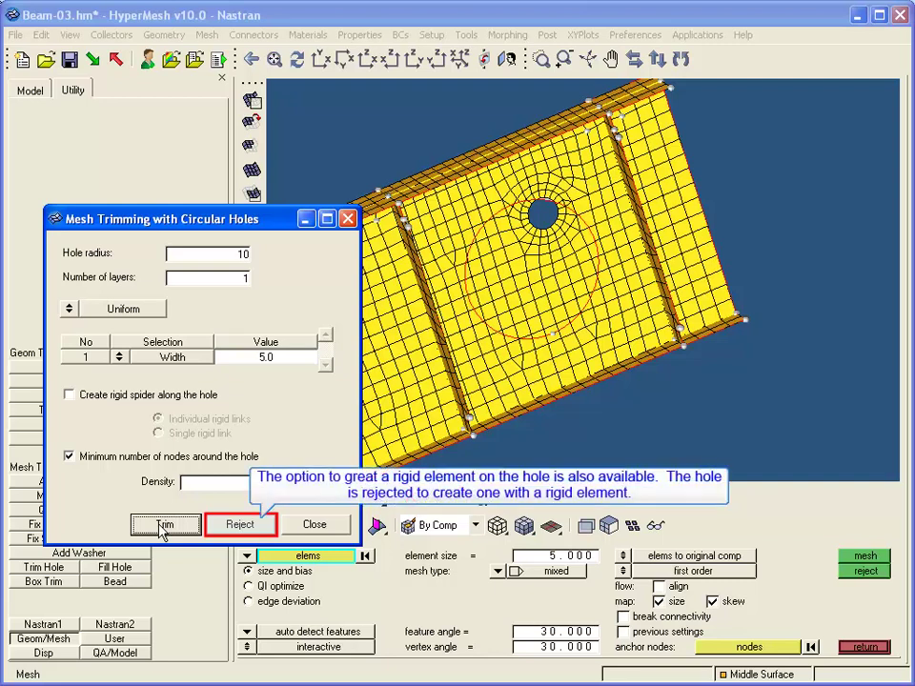
{"action": "left_click", "coordinate": [242, 525]}
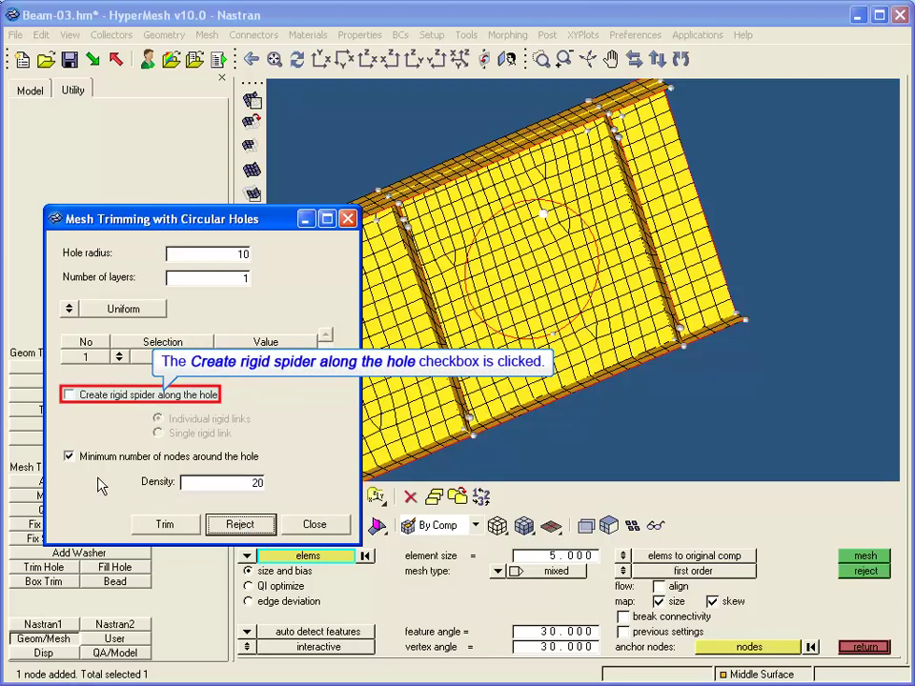
- Trim the radius-10 hole with a single rigid-link spider along its edge
{"action": "left_click", "coordinate": [69, 396]}
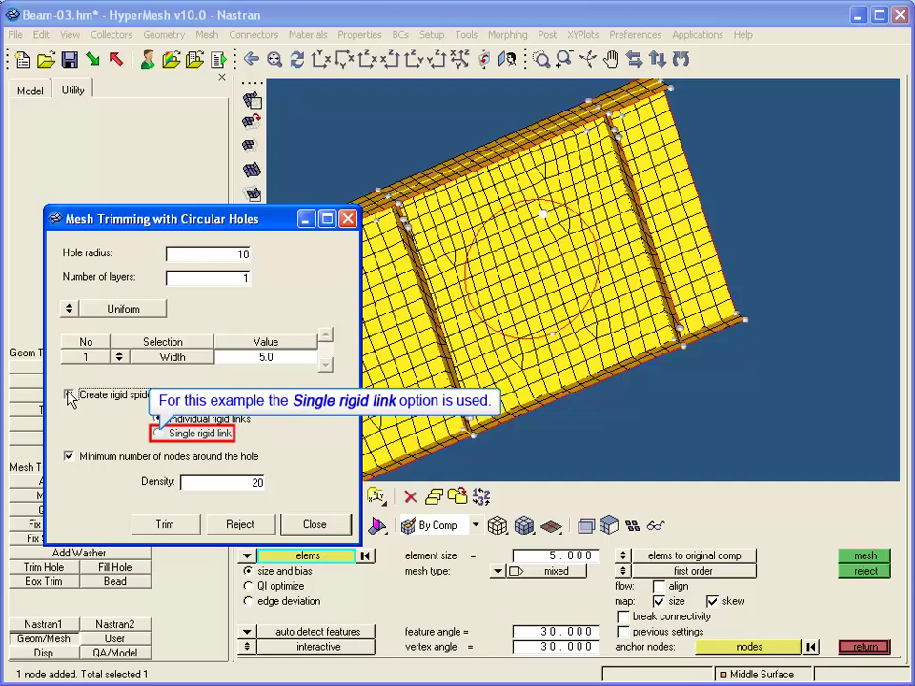
{"action": "left_click", "coordinate": [160, 433]}
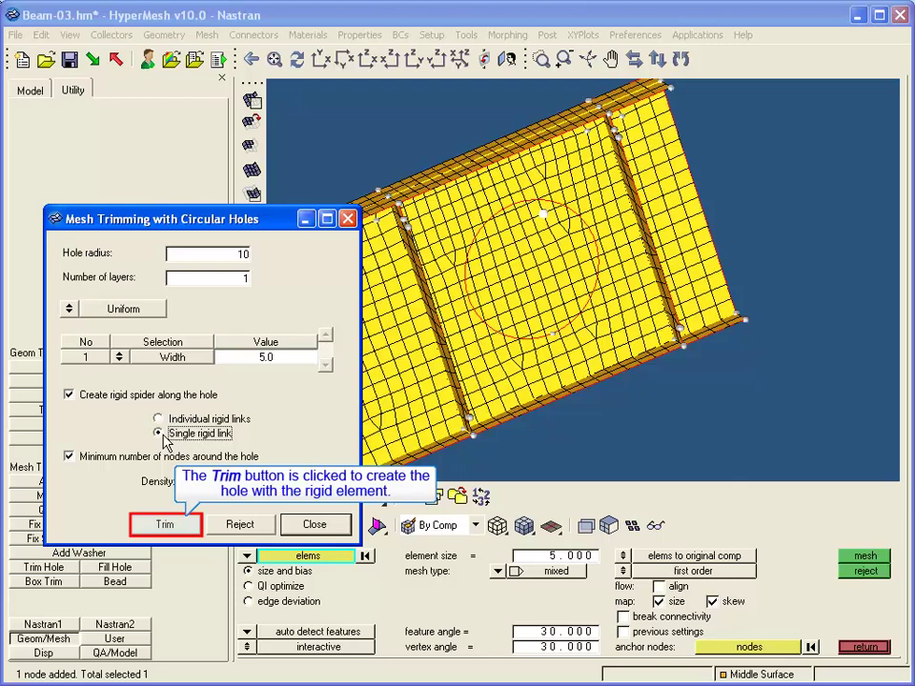
{"action": "left_click", "coordinate": [169, 527]}
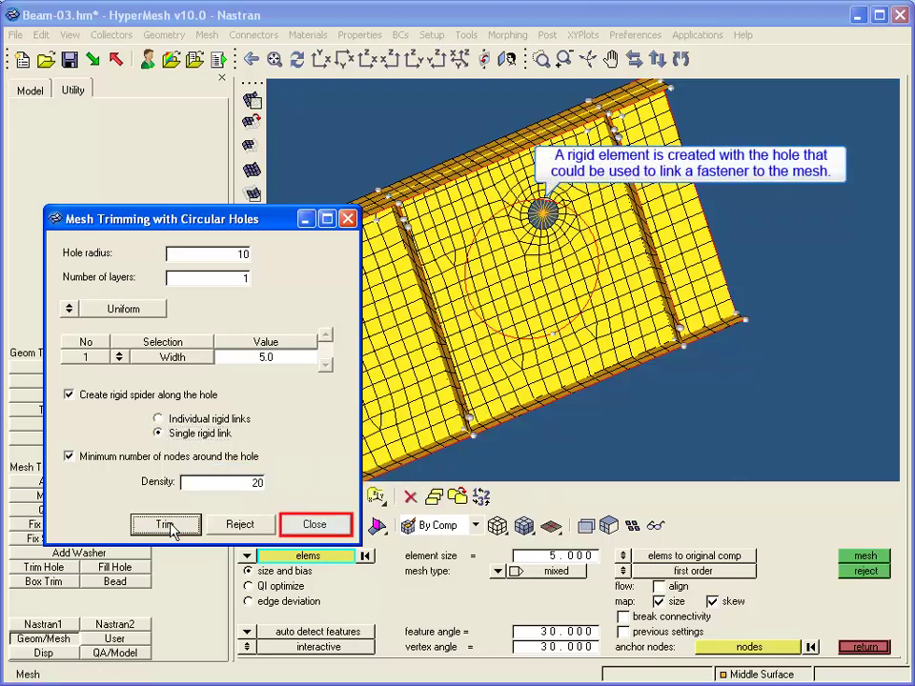
- Toggle Middle Surface mesh and geometry display to compare them, then colour Middle Surface light blue
{"action": "left_click", "coordinate": [294, 529]}
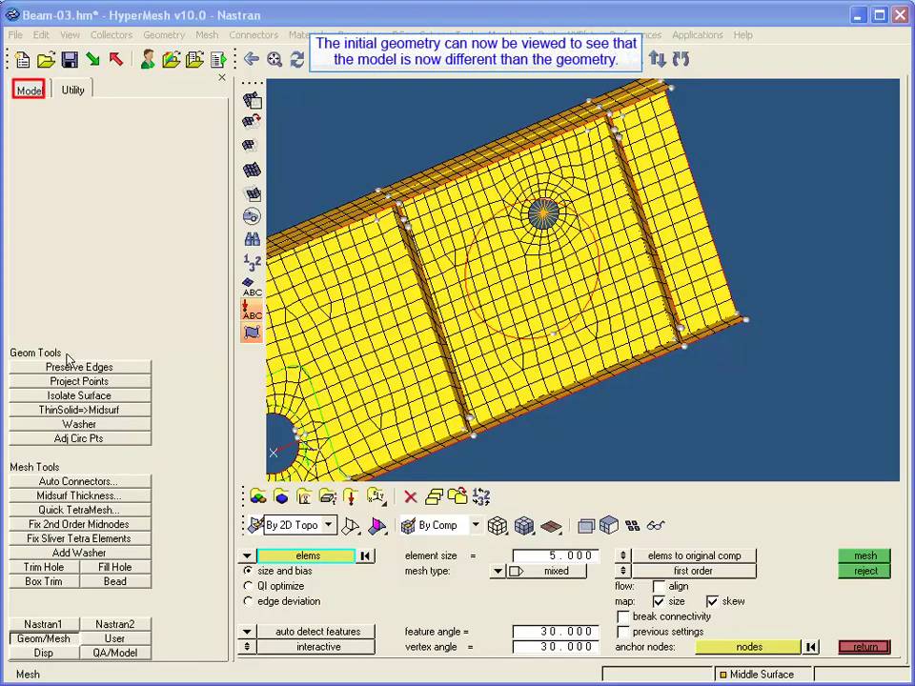
{"action": "left_click", "coordinate": [29, 90]}
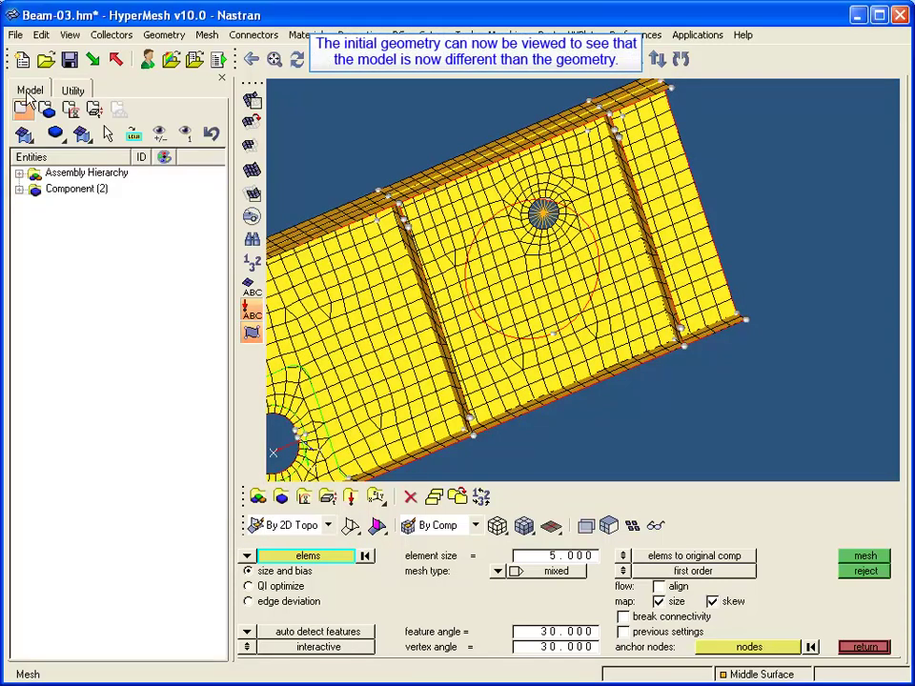
{"action": "left_click", "coordinate": [19, 187]}
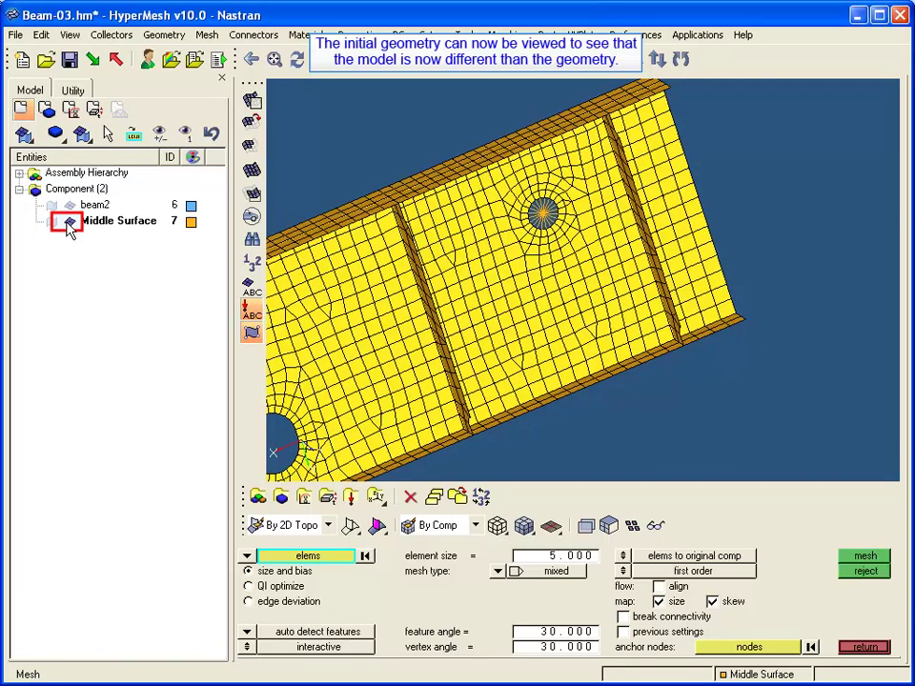
{"action": "left_click", "coordinate": [51, 221]}
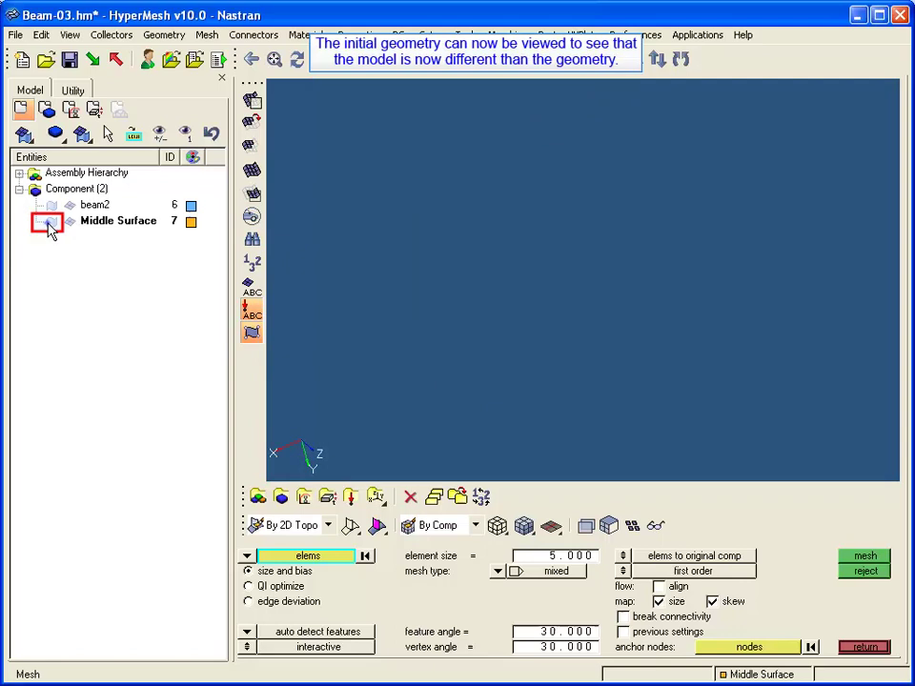
{"action": "left_click", "coordinate": [51, 225]}
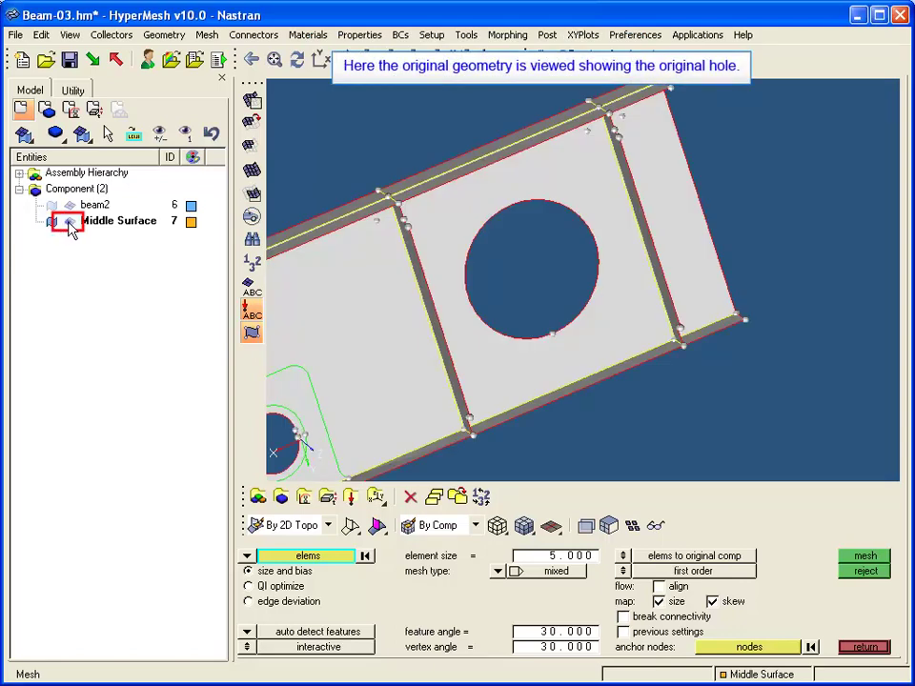
{"action": "left_click", "coordinate": [69, 223]}
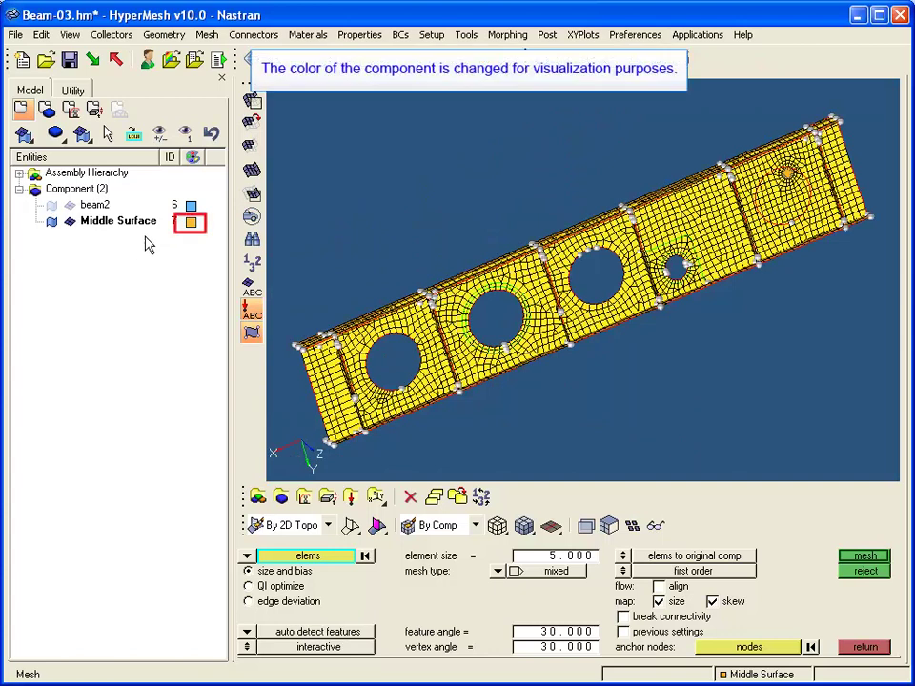
{"action": "left_click", "coordinate": [192, 224]}
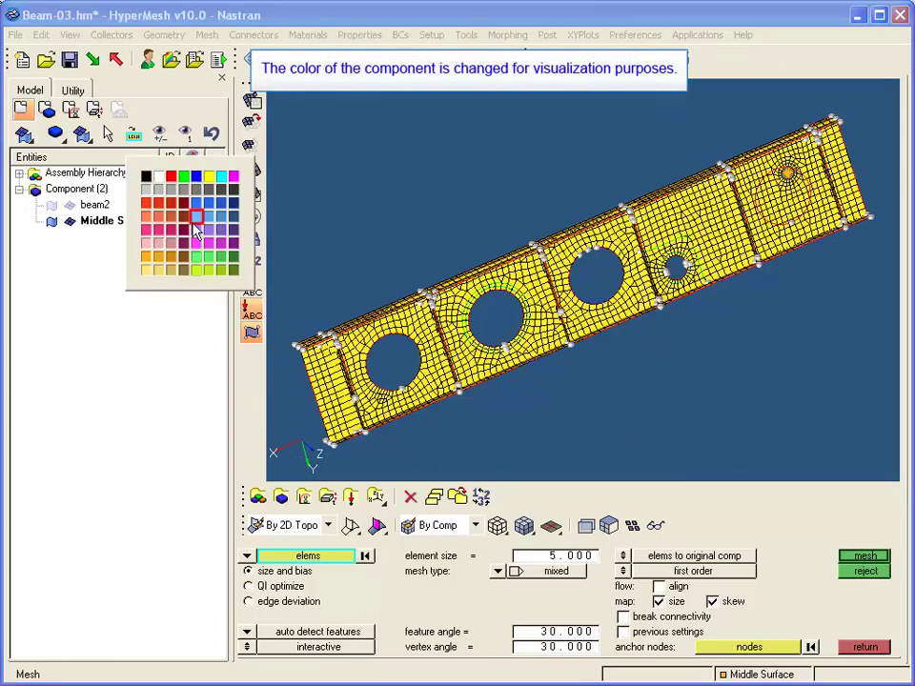
{"action": "left_click", "coordinate": [197, 222]}
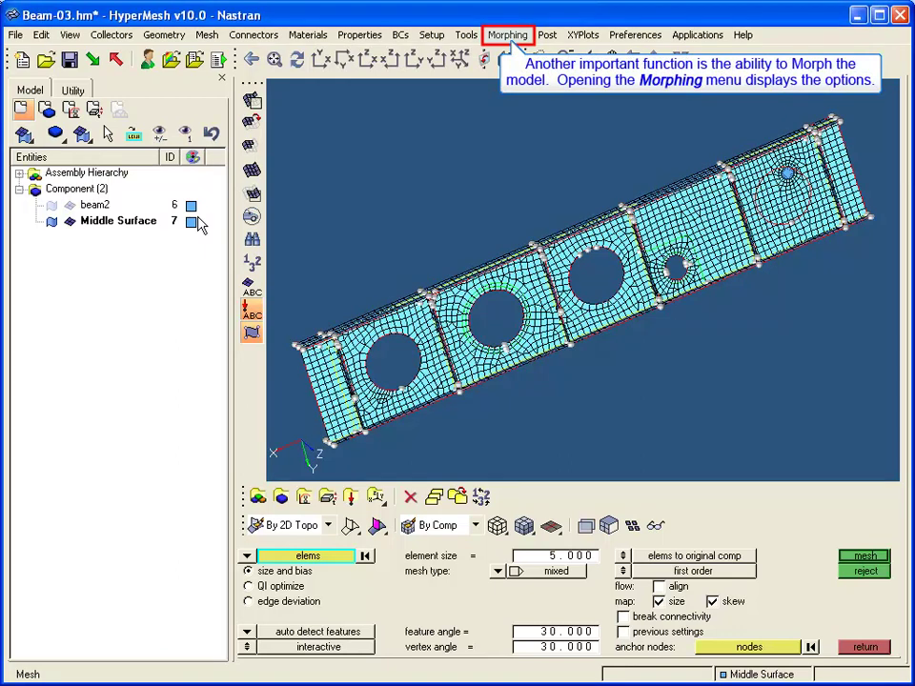
- Build 2D morphing domains from all 2682 displayed beam elements, then zoom to the beam's left end
{"action": "left_click", "coordinate": [507, 35]}
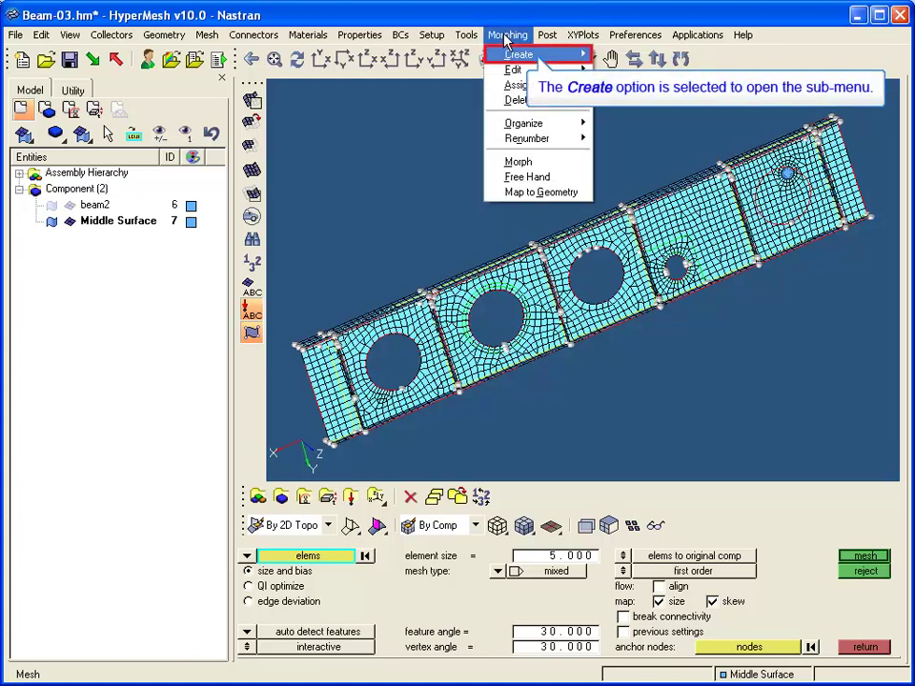
{"action": "left_click", "coordinate": [507, 55]}
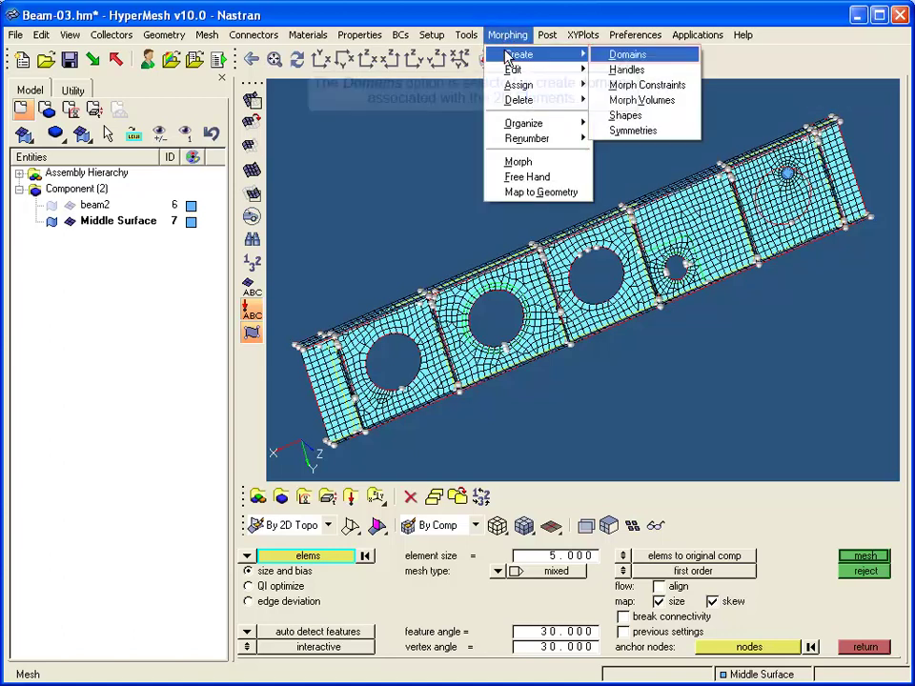
{"action": "left_click", "coordinate": [611, 58]}
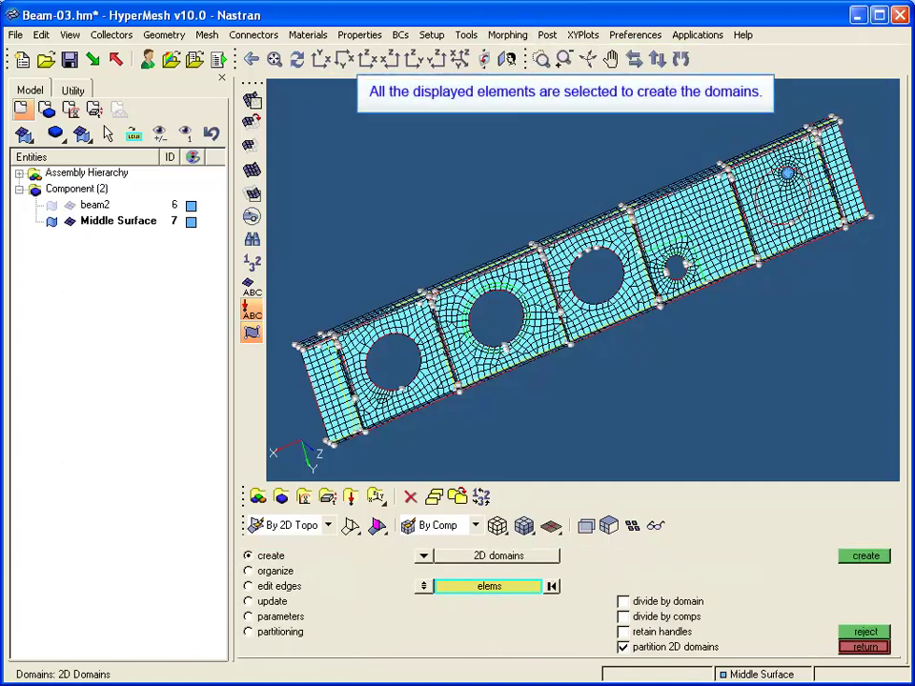
{"action": "left_click", "coordinate": [425, 589]}
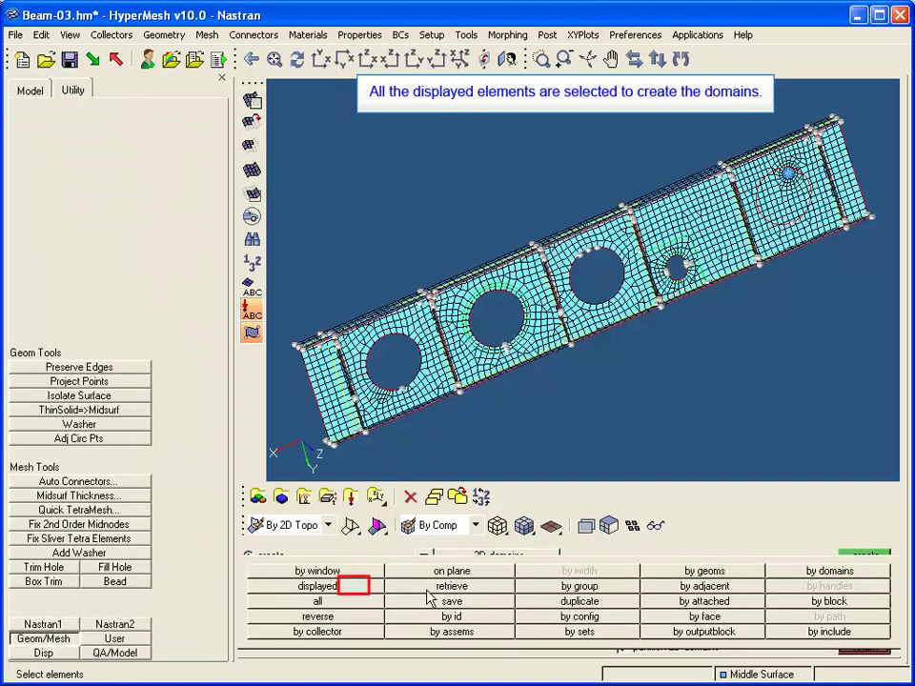
{"action": "left_click", "coordinate": [354, 588]}
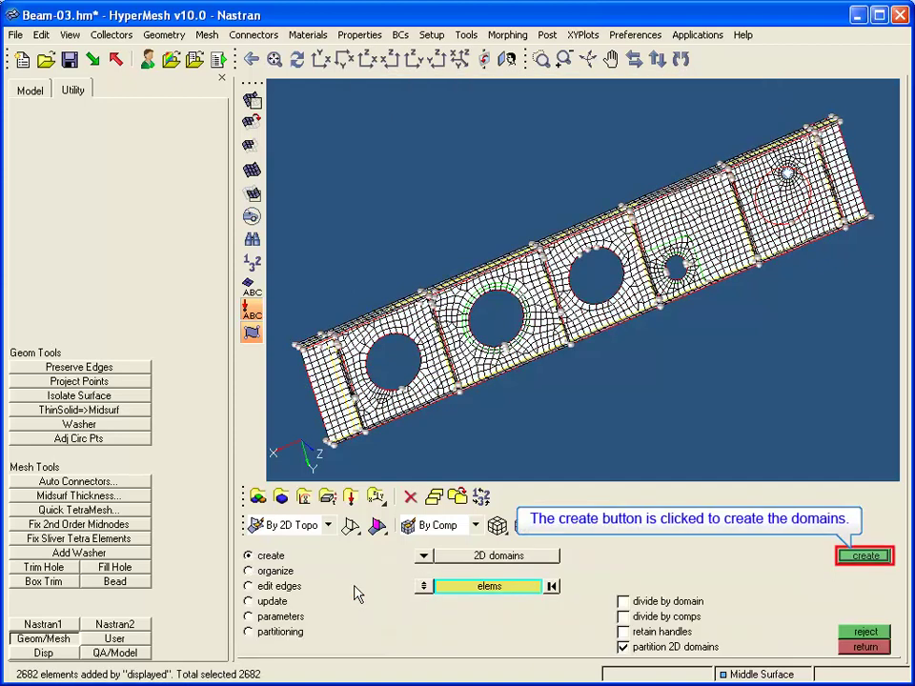
{"action": "left_click", "coordinate": [862, 559]}
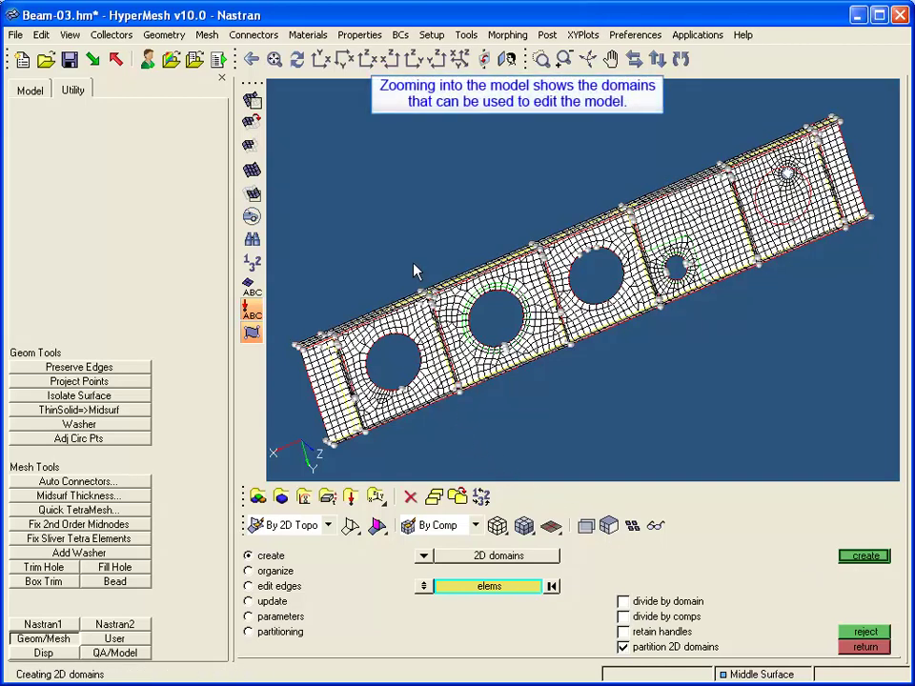
{"action": "mouse_move", "coordinate": [386, 267]}
{"action": "middle_mouse_down", "text": "ctrl"}
{"action": "mouse_move", "coordinate": [377, 243]}
{"action": "mouse_move", "coordinate": [372, 266]}
{"action": "mouse_move", "coordinate": [386, 249]}
{"action": "mouse_move", "coordinate": [390, 259]}
{"action": "middle_mouse_up", "text": "ctrl"}
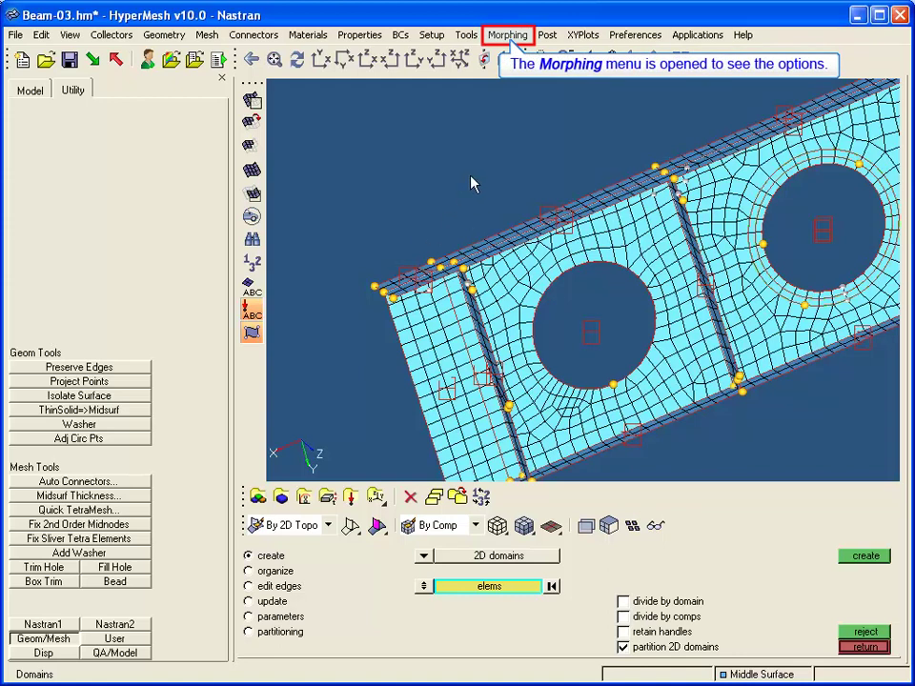
- Alter the hole edge's radius from 42.876 to 25 and apply the morph
{"action": "left_click", "coordinate": [491, 36]}
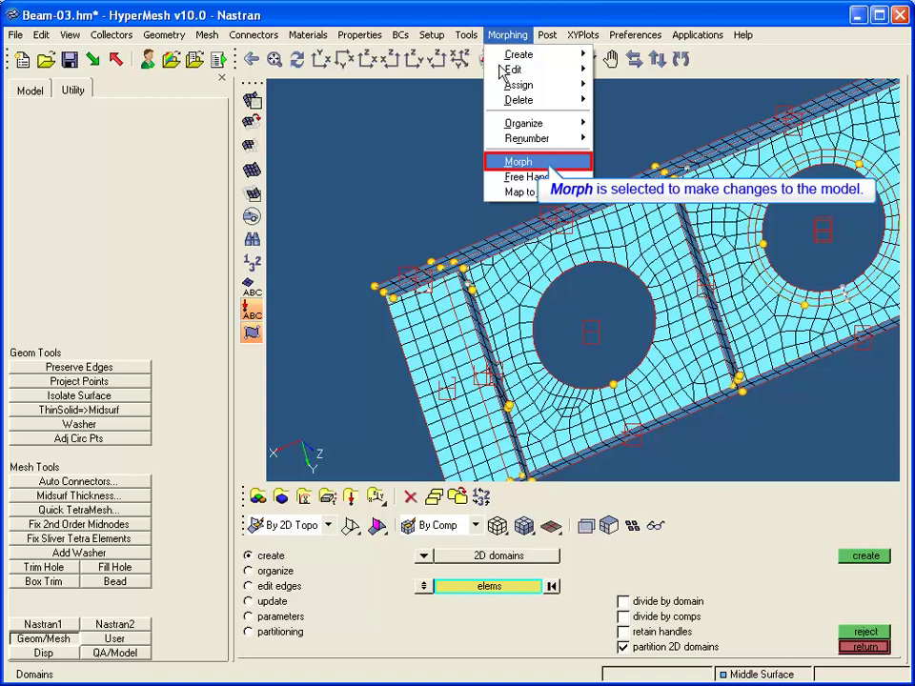
{"action": "left_click", "coordinate": [494, 162]}
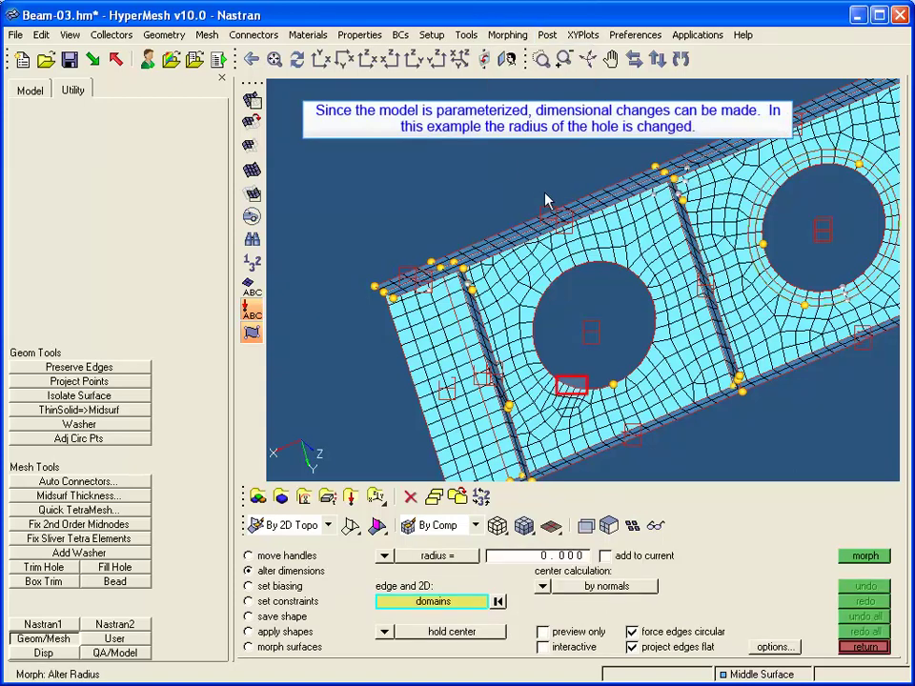
{"action": "left_click", "coordinate": [574, 389]}
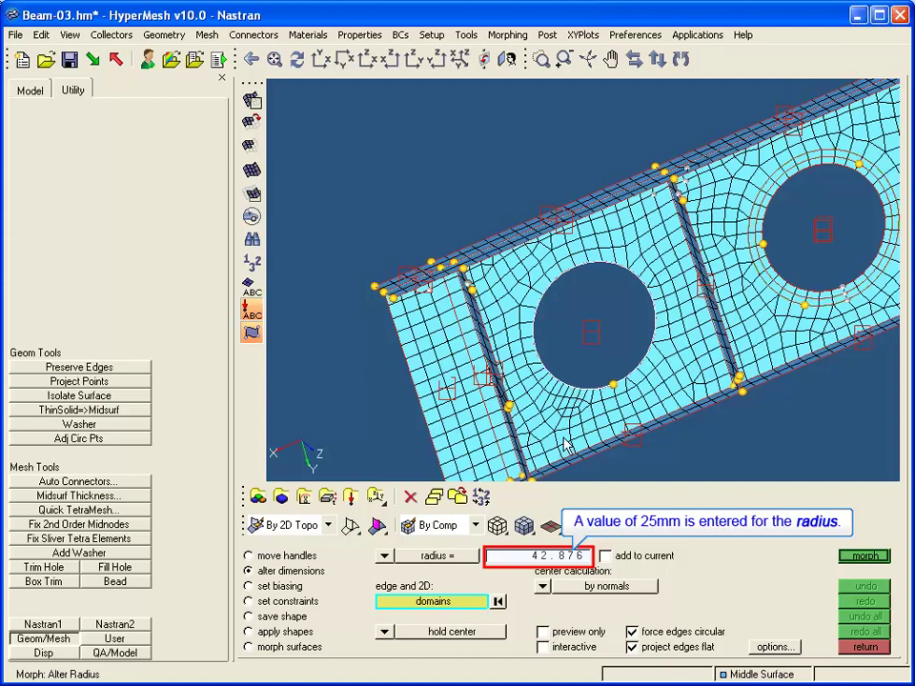
{"action": "left_click", "coordinate": [581, 556]}
{"action": "type", "text": "25"}
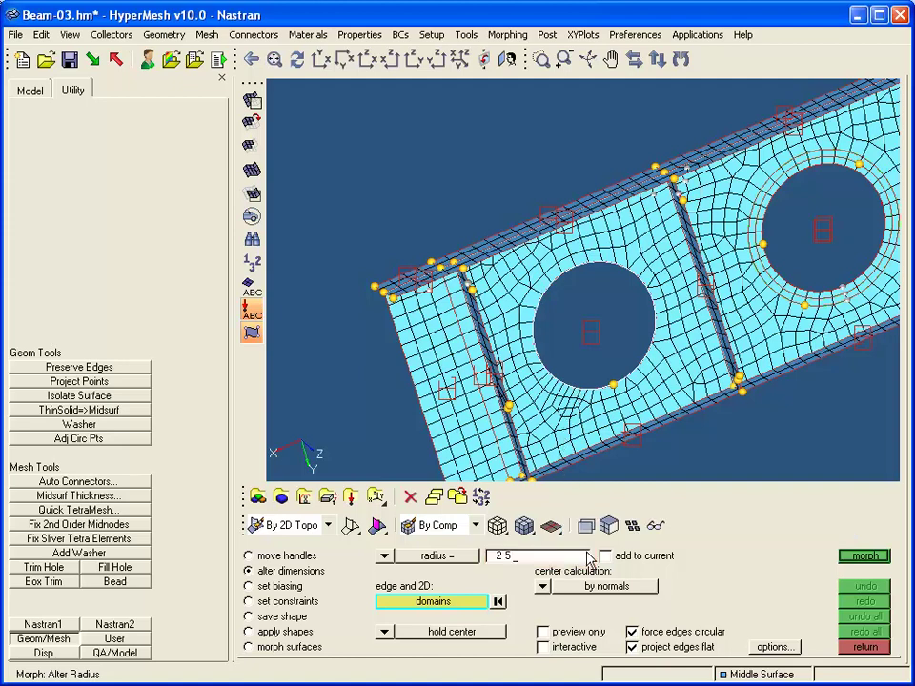
{"action": "key", "text": "Return"}
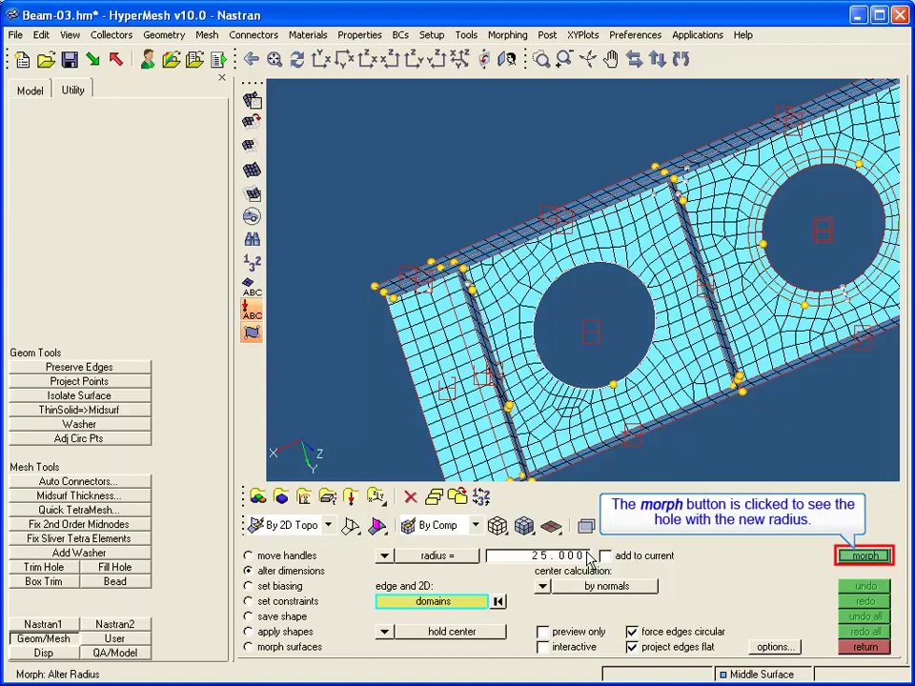
{"action": "left_click", "coordinate": [855, 560]}
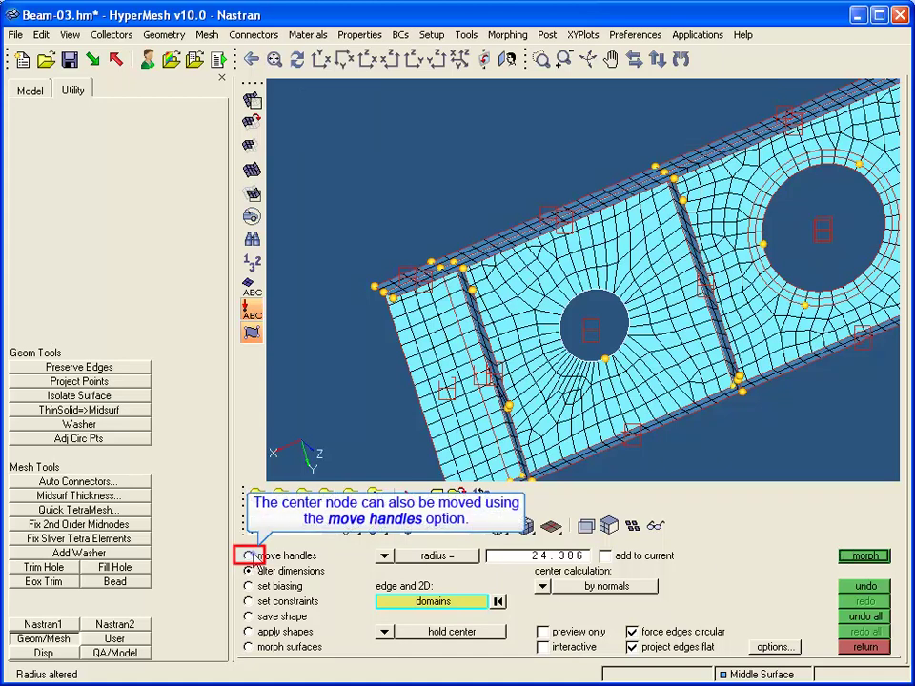
- Translate the hole's lower-edge handle 2 mm along a vector defined by rib-edge nodes
{"action": "left_click", "coordinate": [254, 558]}
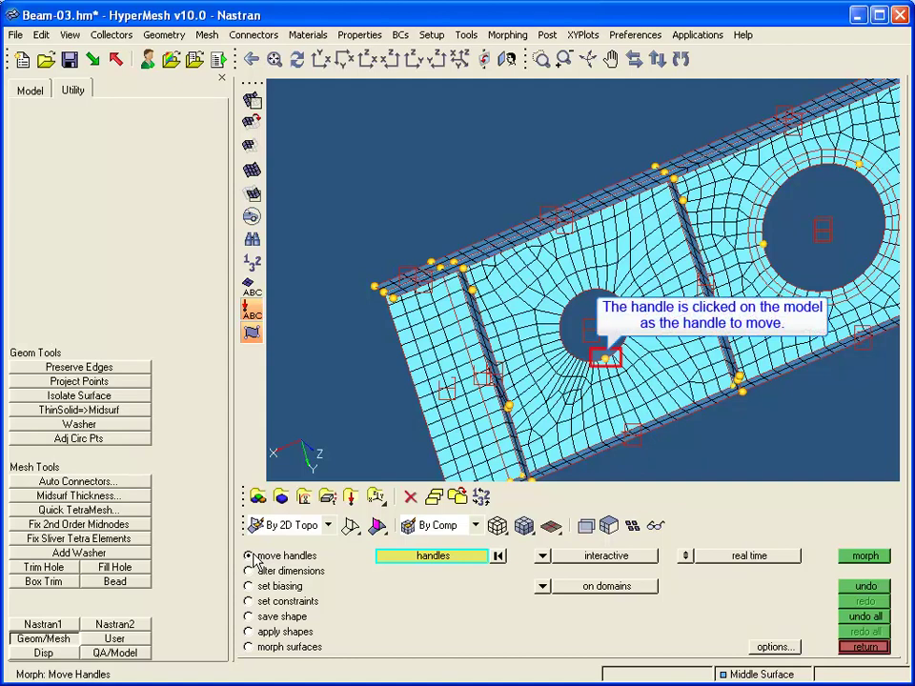
{"action": "left_click", "coordinate": [606, 359]}
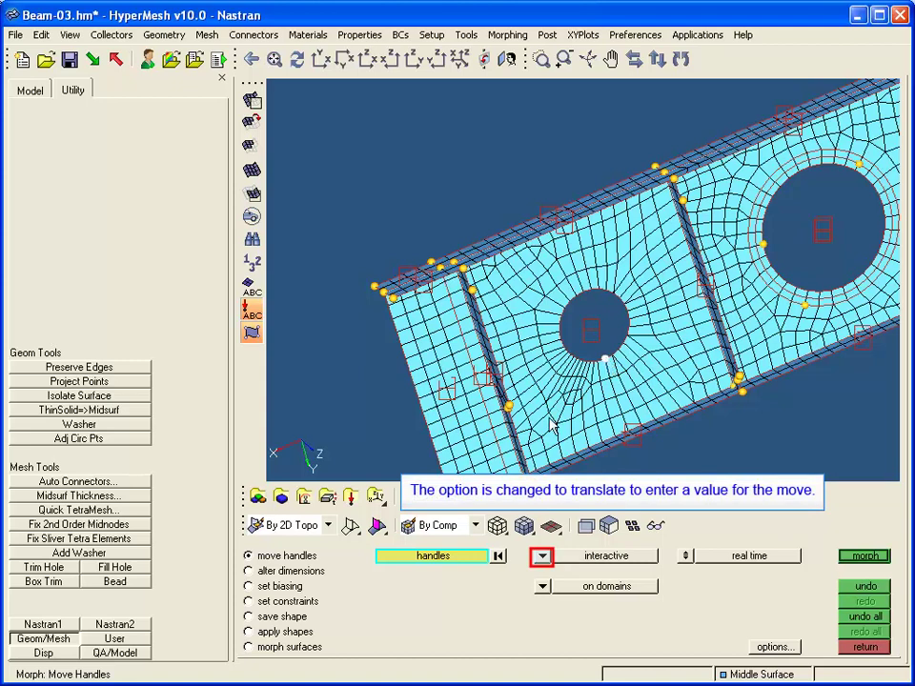
{"action": "left_click", "coordinate": [540, 556]}
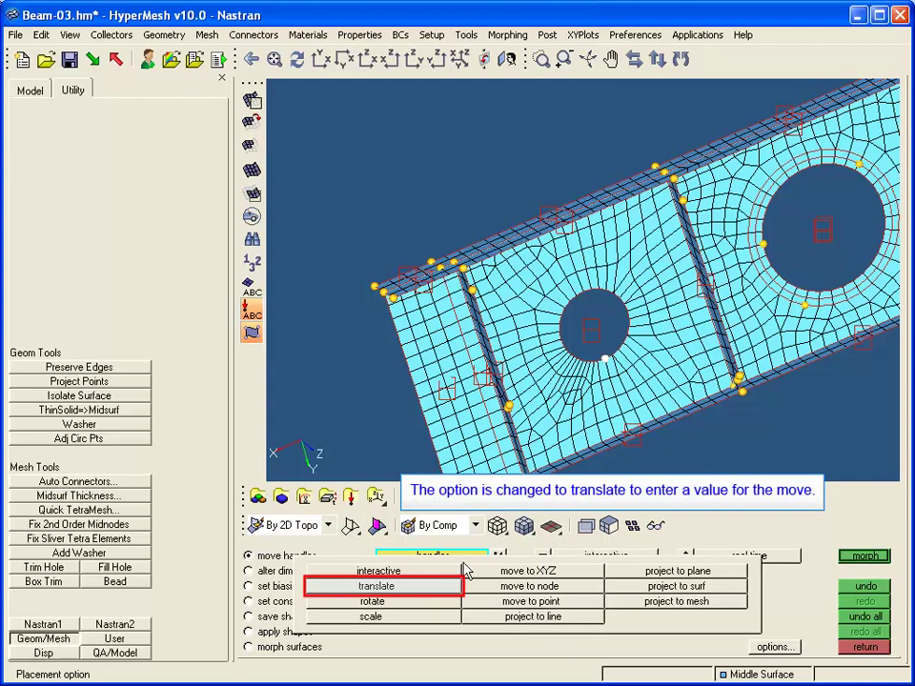
{"action": "left_click", "coordinate": [434, 586]}
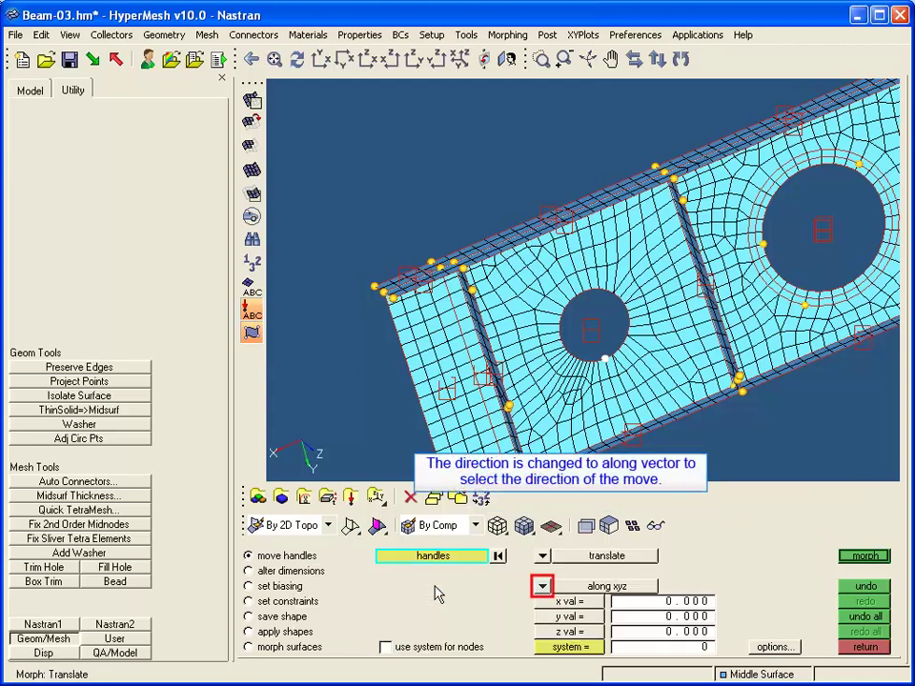
{"action": "left_click", "coordinate": [542, 587]}
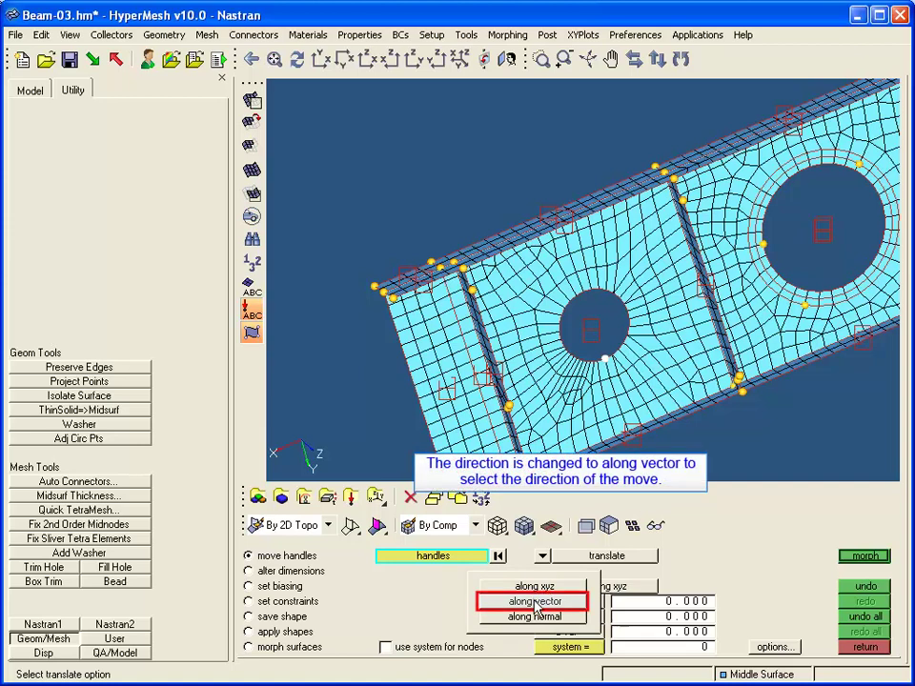
{"action": "left_click", "coordinate": [536, 602]}
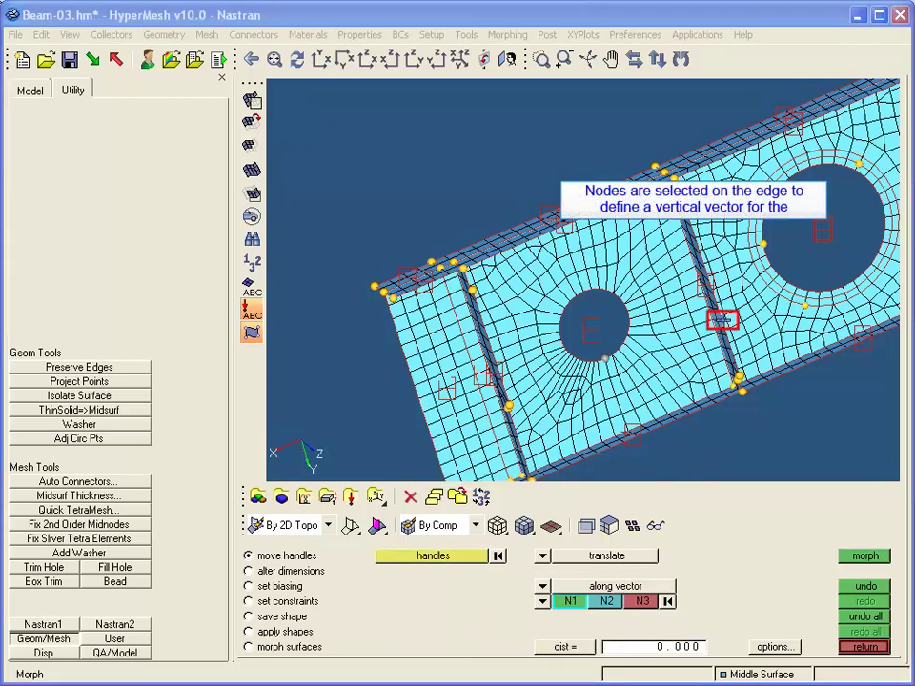
{"action": "left_click", "coordinate": [714, 294]}
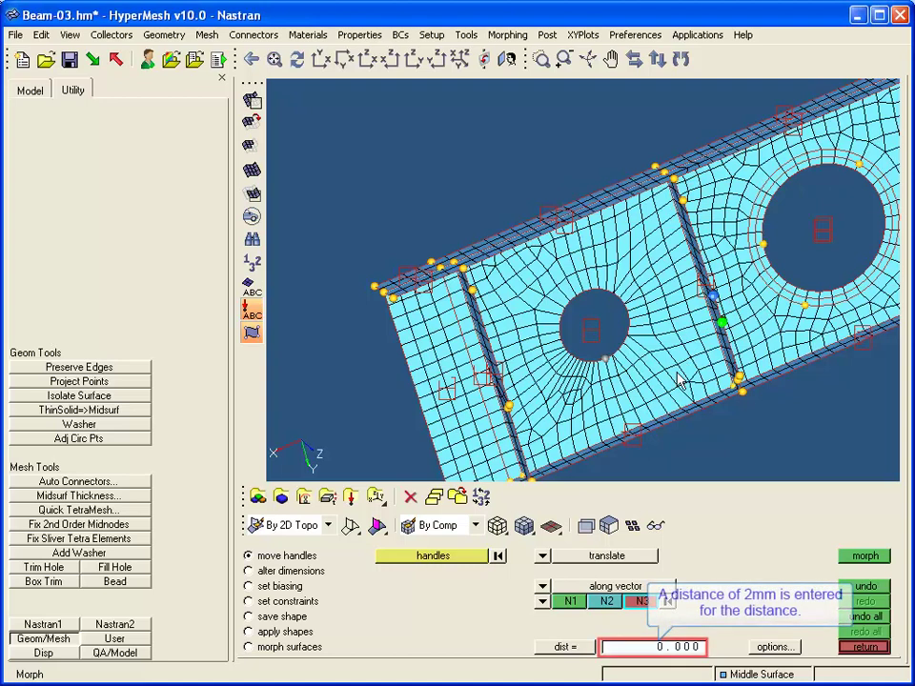
{"action": "left_click", "coordinate": [666, 650]}
{"action": "type", "text": "2"}
{"action": "key", "text": "Return"}
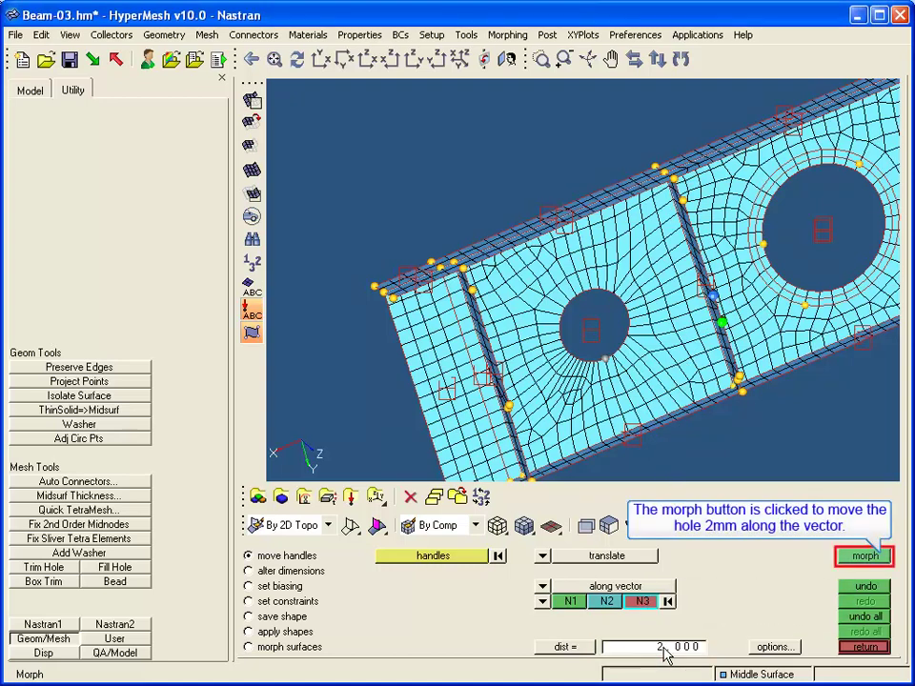
{"action": "left_click", "coordinate": [882, 558]}
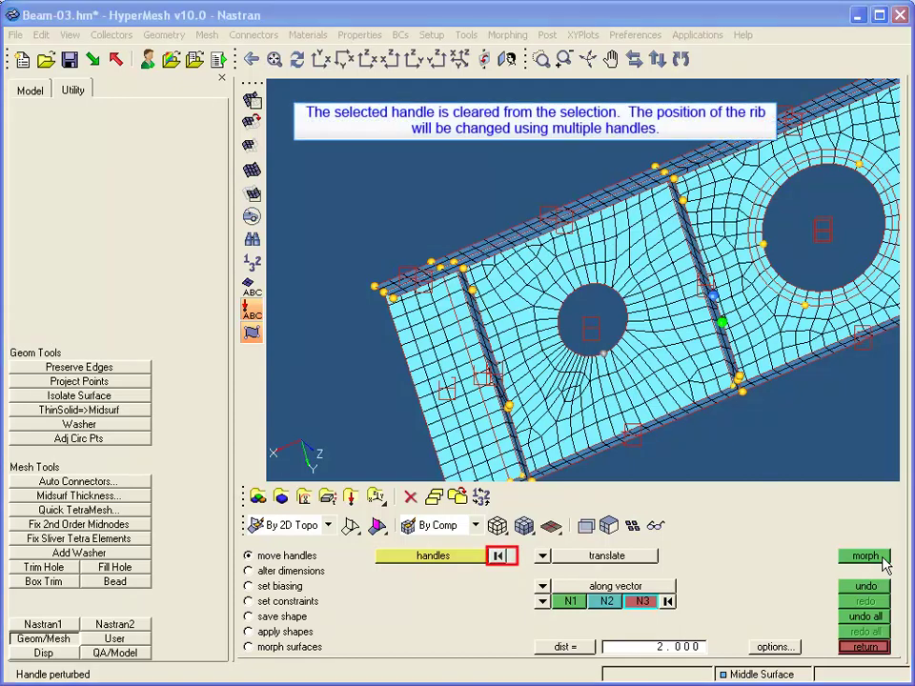
- Reselect handles so the 13 middle-rib handles are chosen, clearing the old vector nodes
{"action": "left_click", "coordinate": [499, 556]}
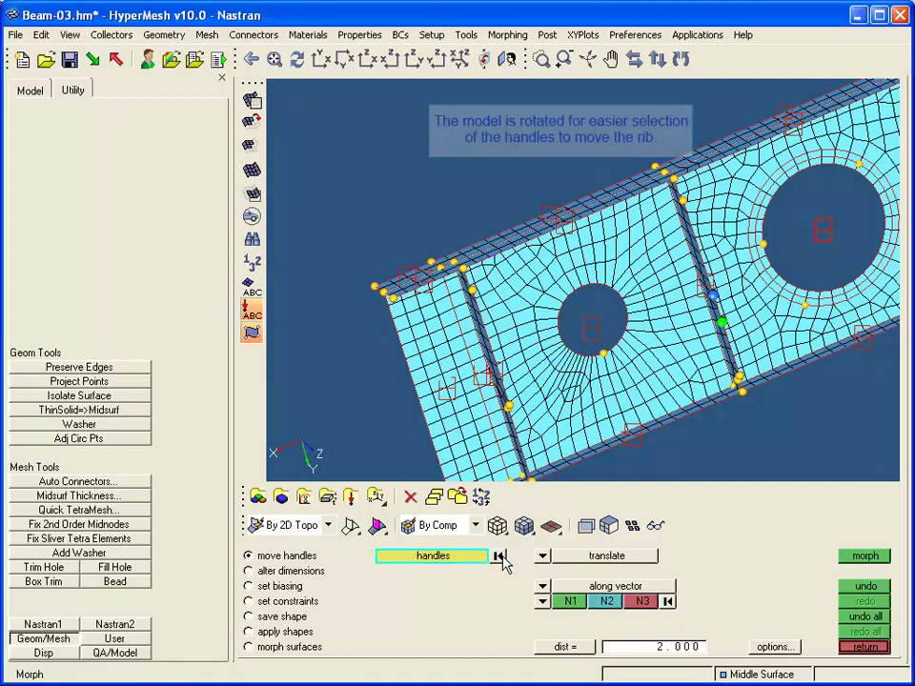
{"action": "left_click_drag", "start_coordinate": [754, 427], "coordinate": [630, 409], "text": "ctrl"}
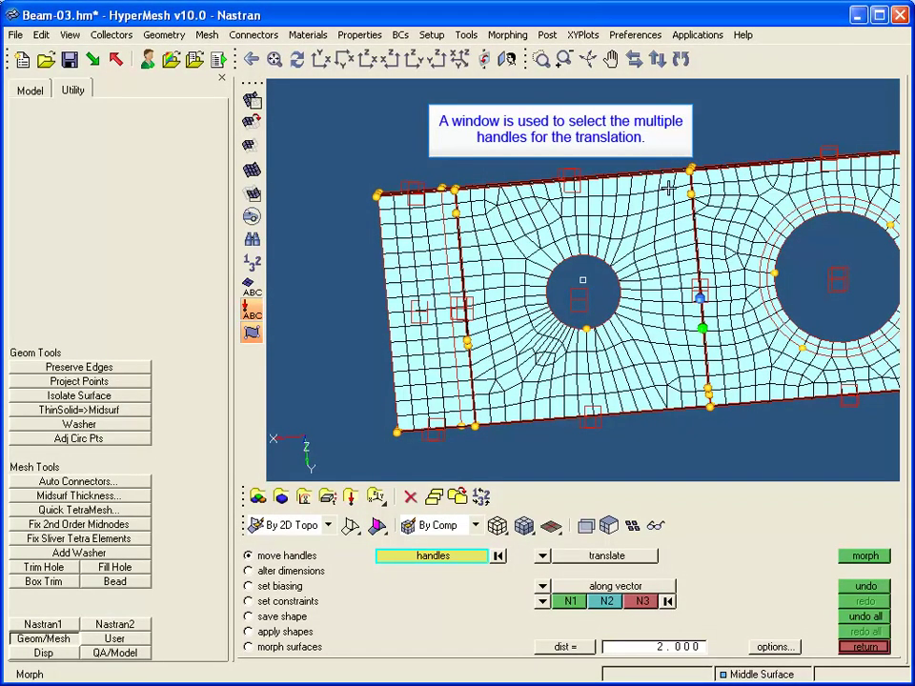
{"action": "left_click_drag", "start_coordinate": [671, 162], "coordinate": [849, 282], "text": "shift"}
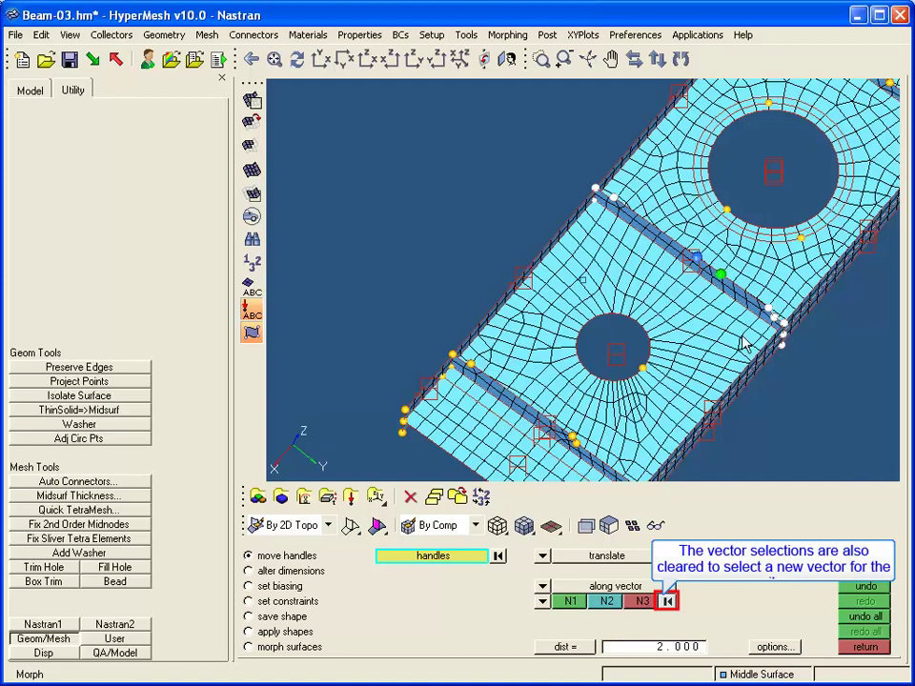
{"action": "left_click", "coordinate": [669, 603]}
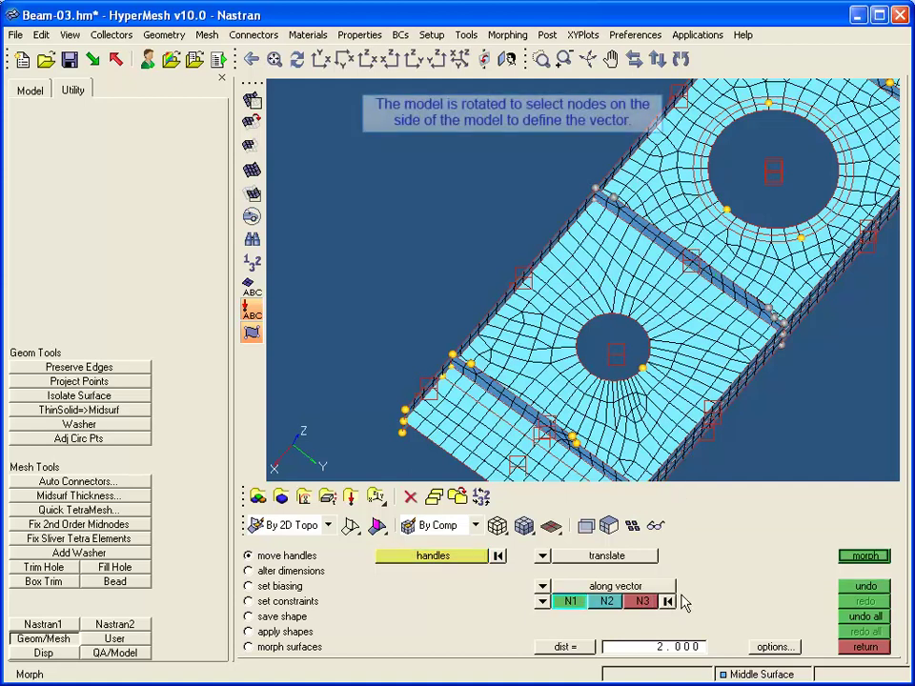
- Define a side-wall node vector and morph the rib six times in 2 mm steps
{"action": "left_click_drag", "start_coordinate": [710, 408], "coordinate": [635, 328], "text": "ctrl"}
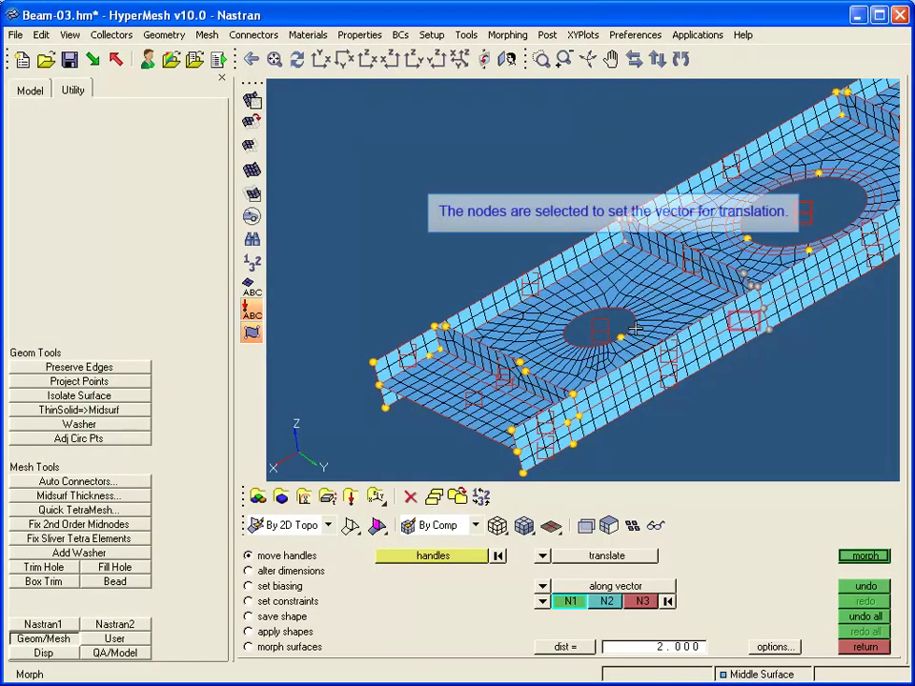
{"action": "left_click", "coordinate": [743, 322]}
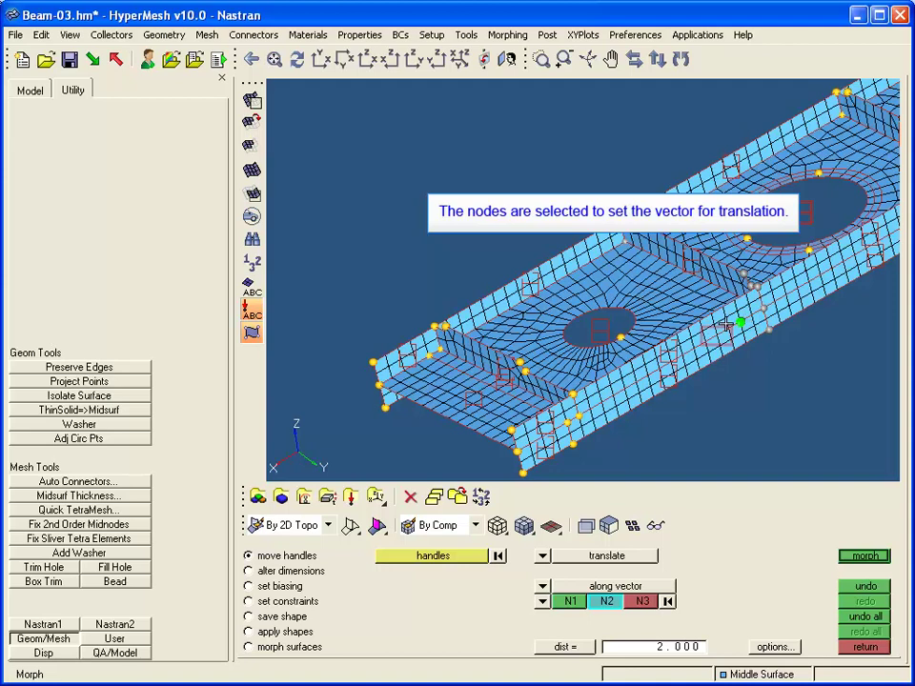
{"action": "left_click", "coordinate": [717, 335]}
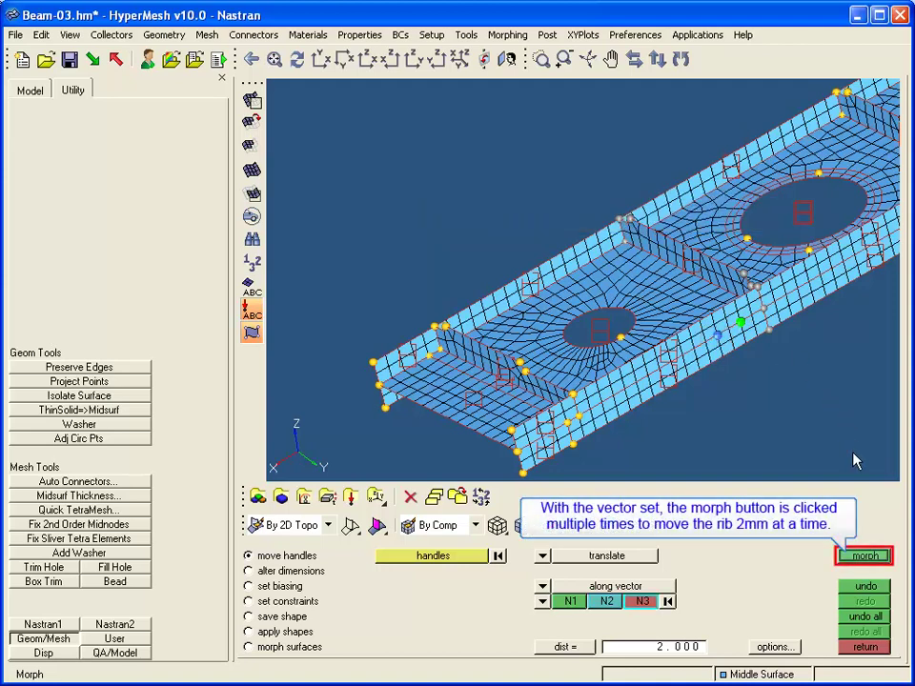
{"action": "left_click", "coordinate": [864, 557]}
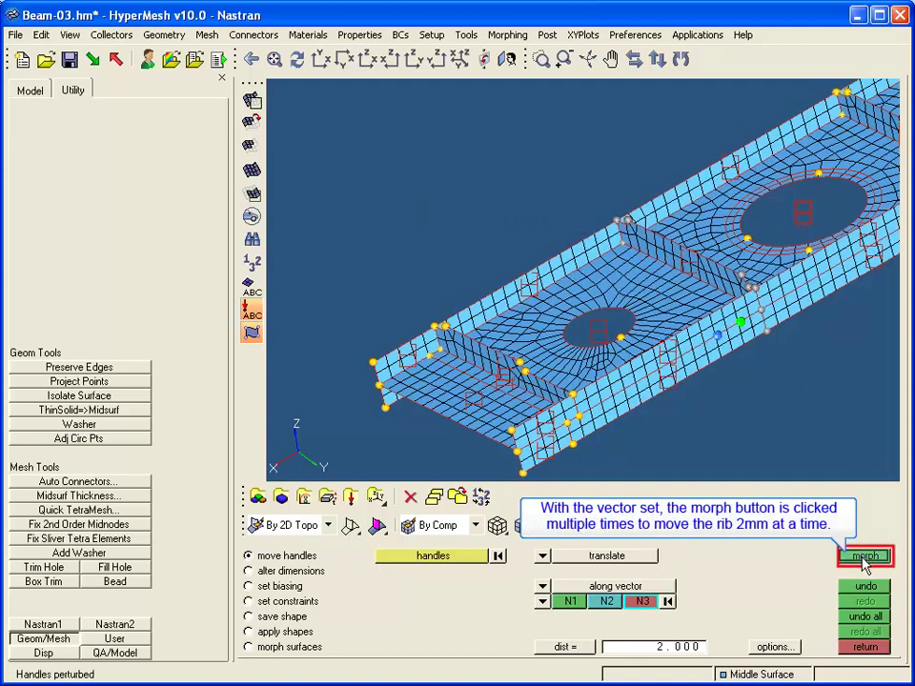
{"action": "left_click", "coordinate": [863, 557]}
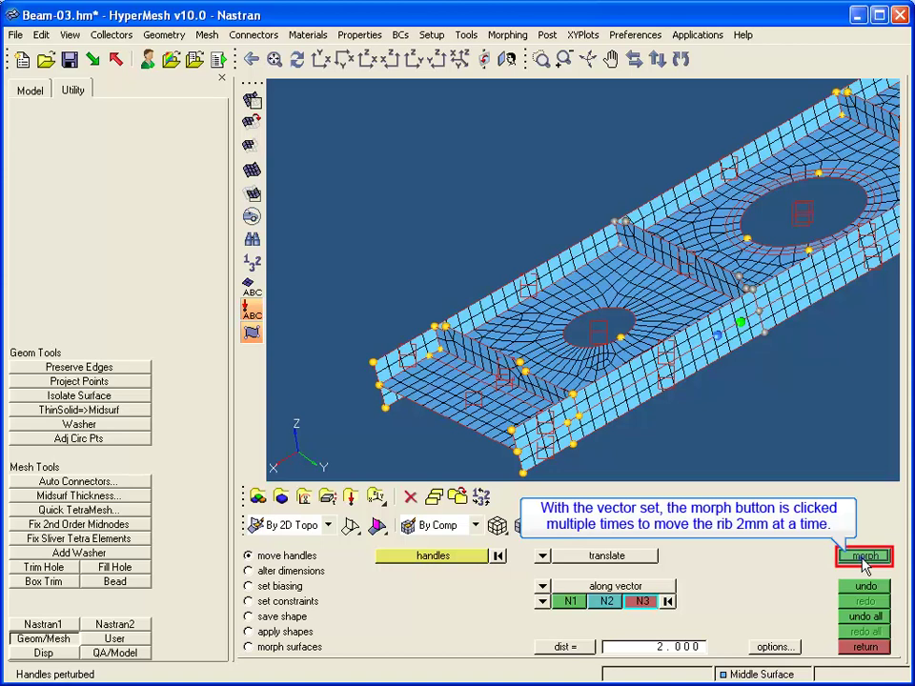
{"action": "left_click", "coordinate": [863, 558]}
{"action": "left_click", "coordinate": [863, 556]}
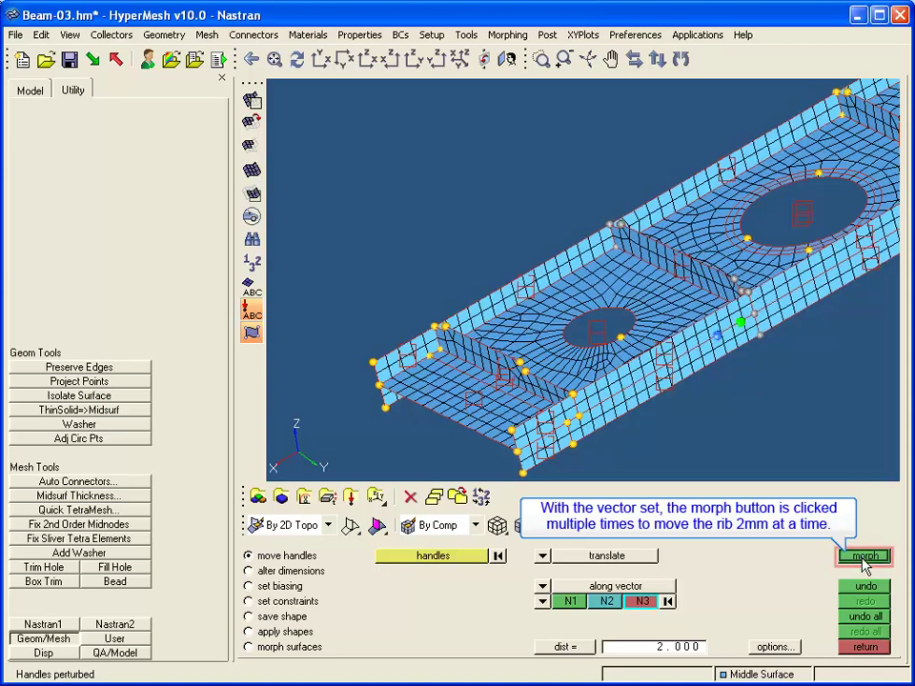
{"action": "left_click", "coordinate": [863, 556]}
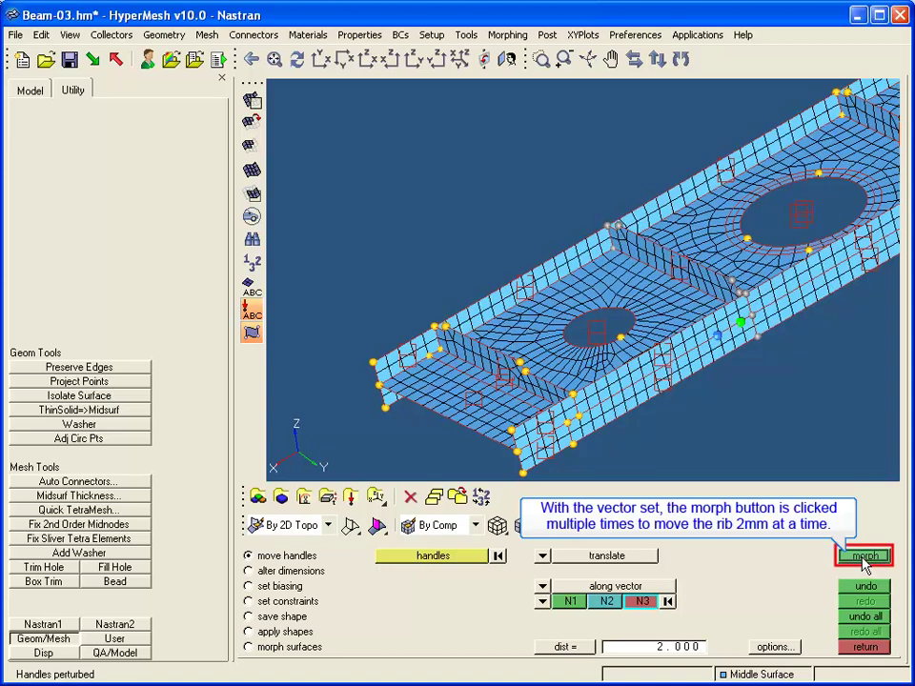
{"action": "left_click", "coordinate": [864, 558]}
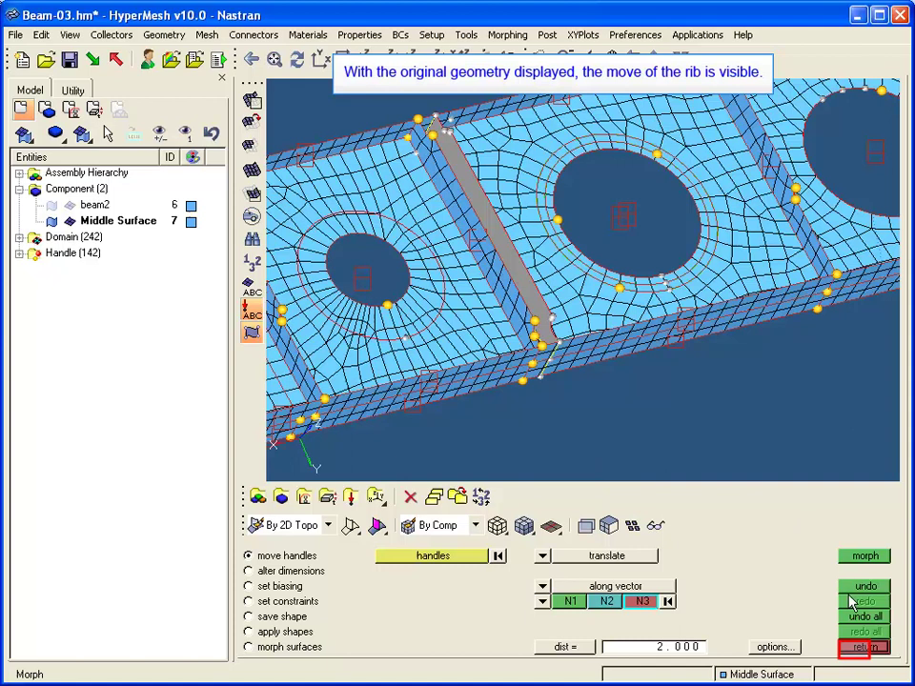
- Remesh the small-hole face, selected by face, into 308 new elements and accept the result
{"action": "left_click", "coordinate": [864, 647]}
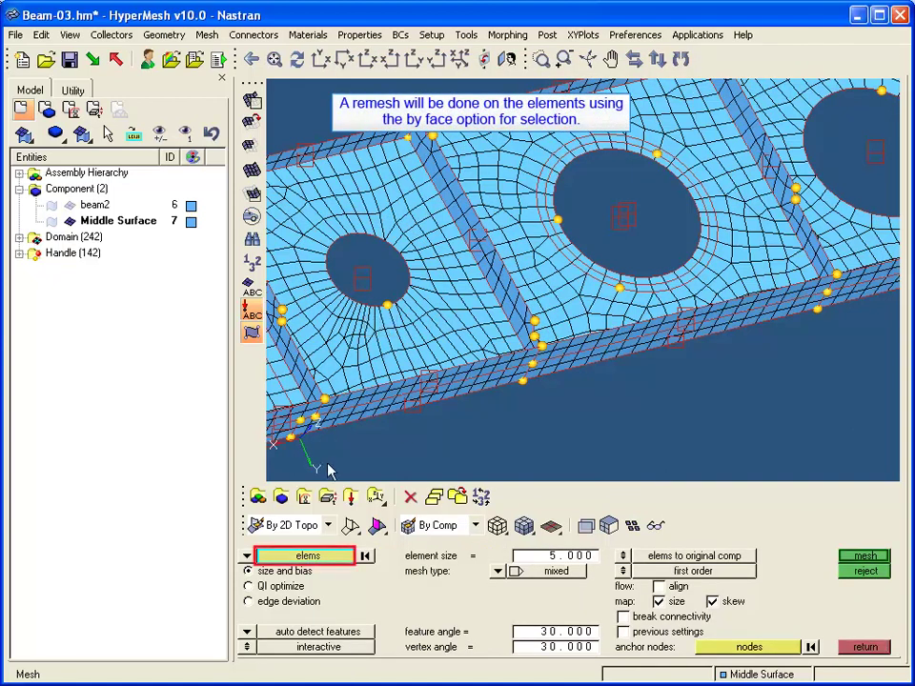
{"action": "left_click", "coordinate": [327, 556]}
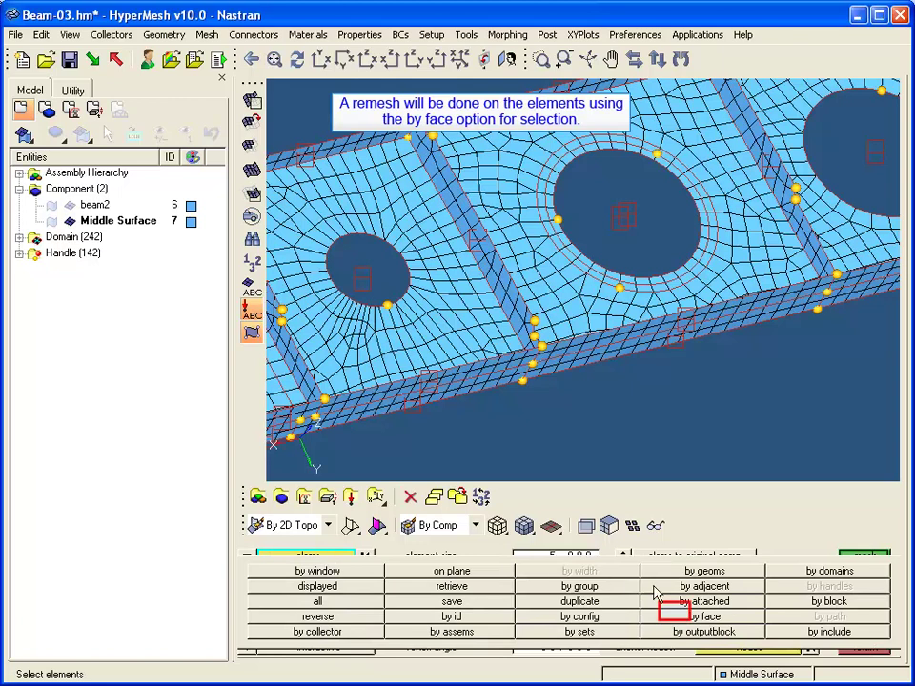
{"action": "left_click", "coordinate": [678, 616]}
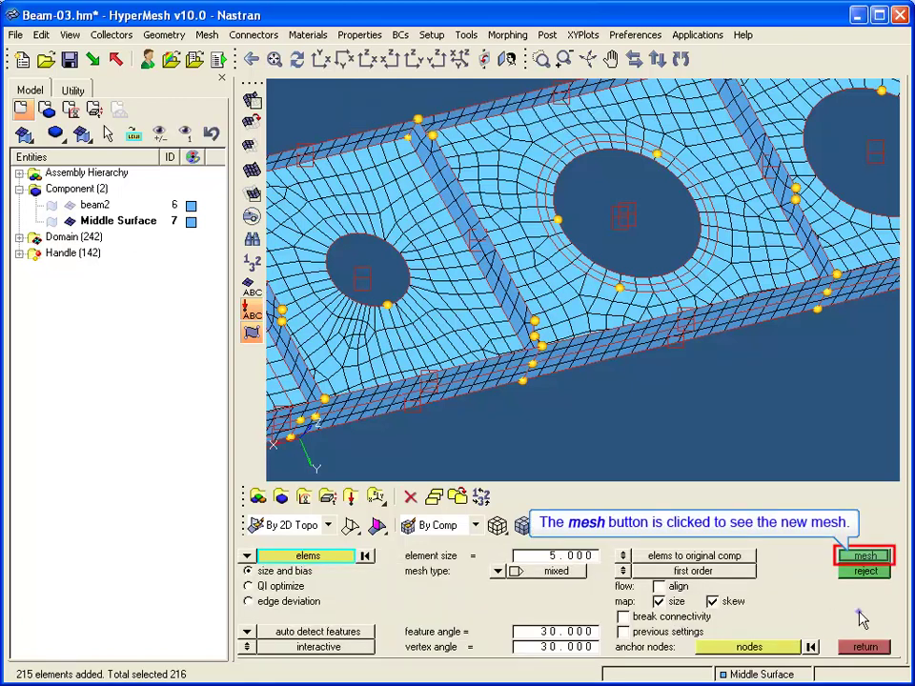
{"action": "left_click", "coordinate": [865, 555]}
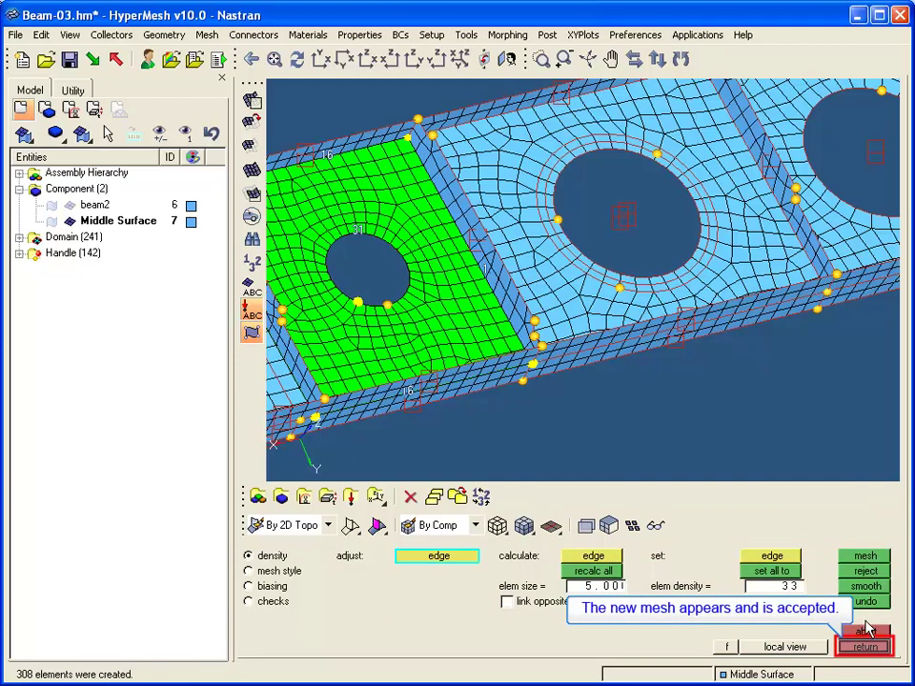
{"action": "left_click", "coordinate": [867, 647]}
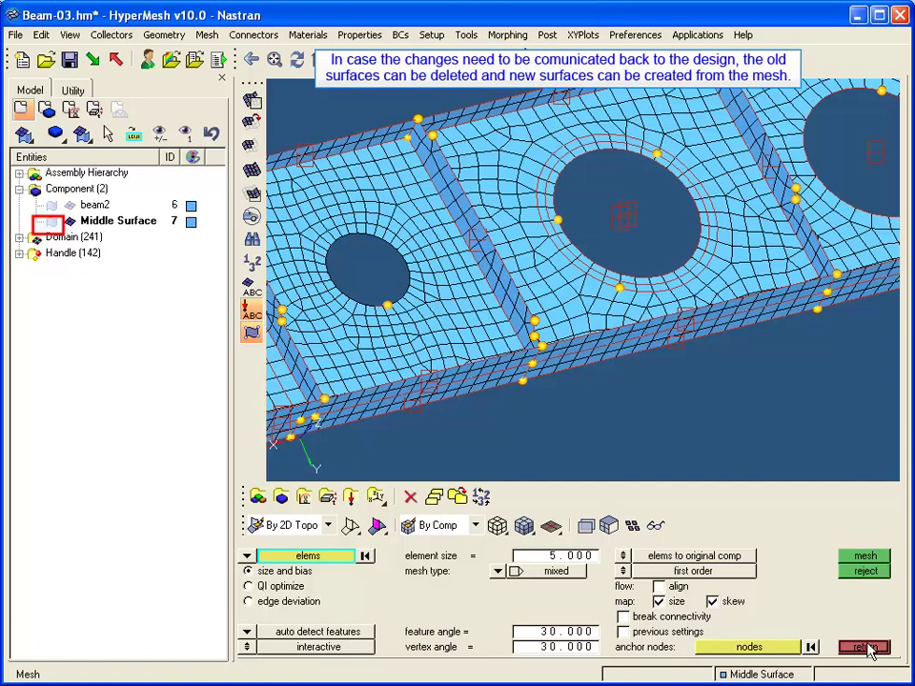
- Show the Middle Surface geometry and select all 52 displayed surfaces in the Delete panel
{"action": "left_click", "coordinate": [52, 222]}
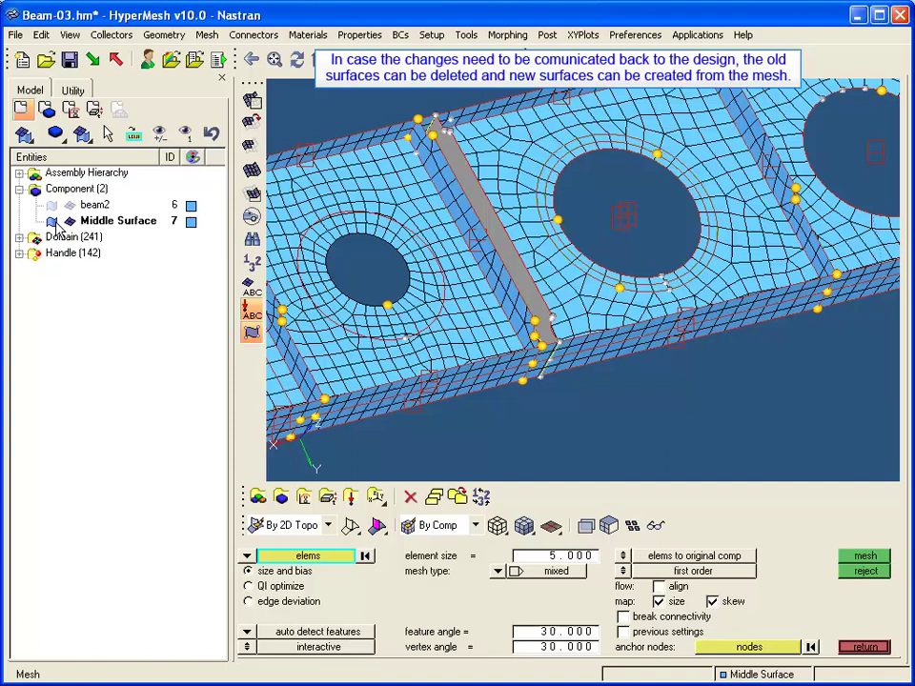
{"action": "key", "text": "F2"}
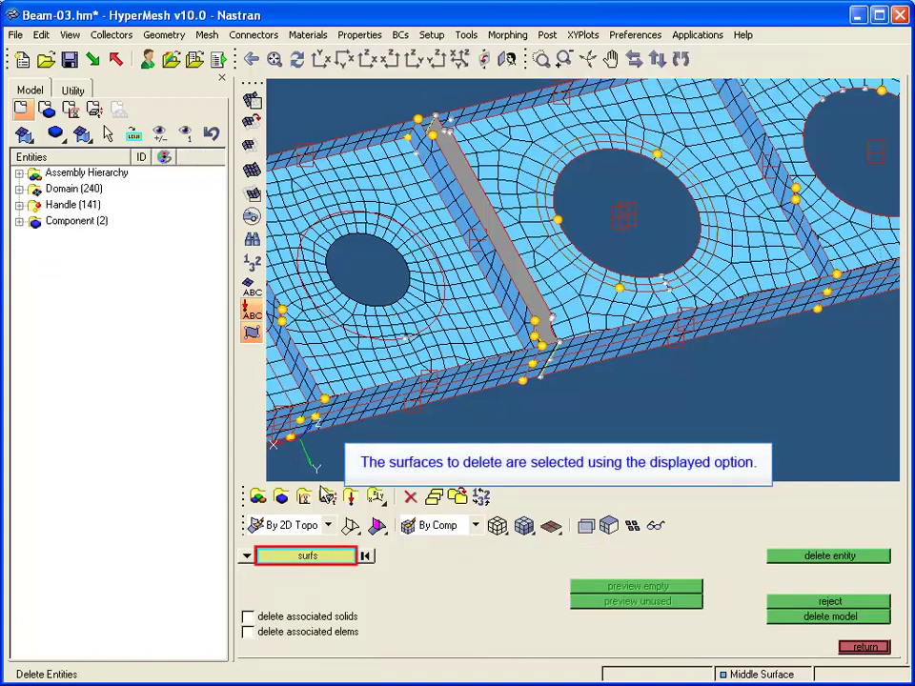
{"action": "left_click", "coordinate": [325, 562]}
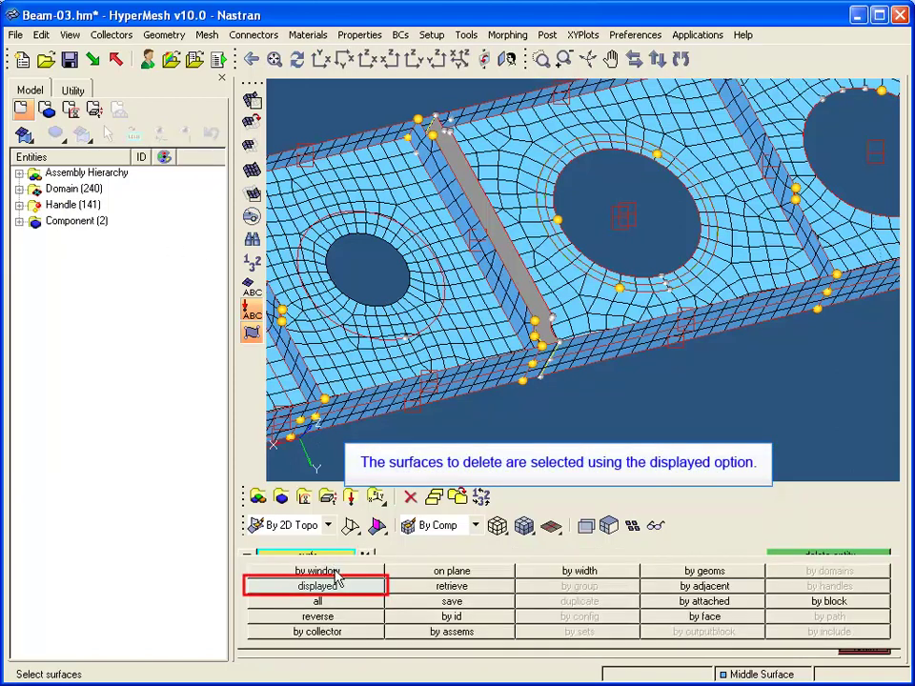
{"action": "left_click", "coordinate": [336, 587]}
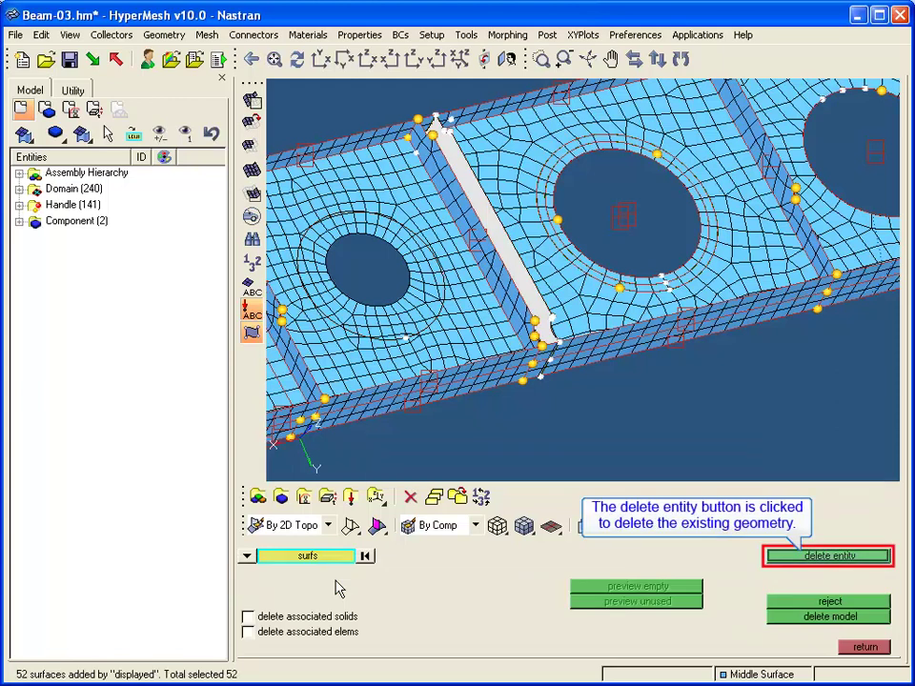